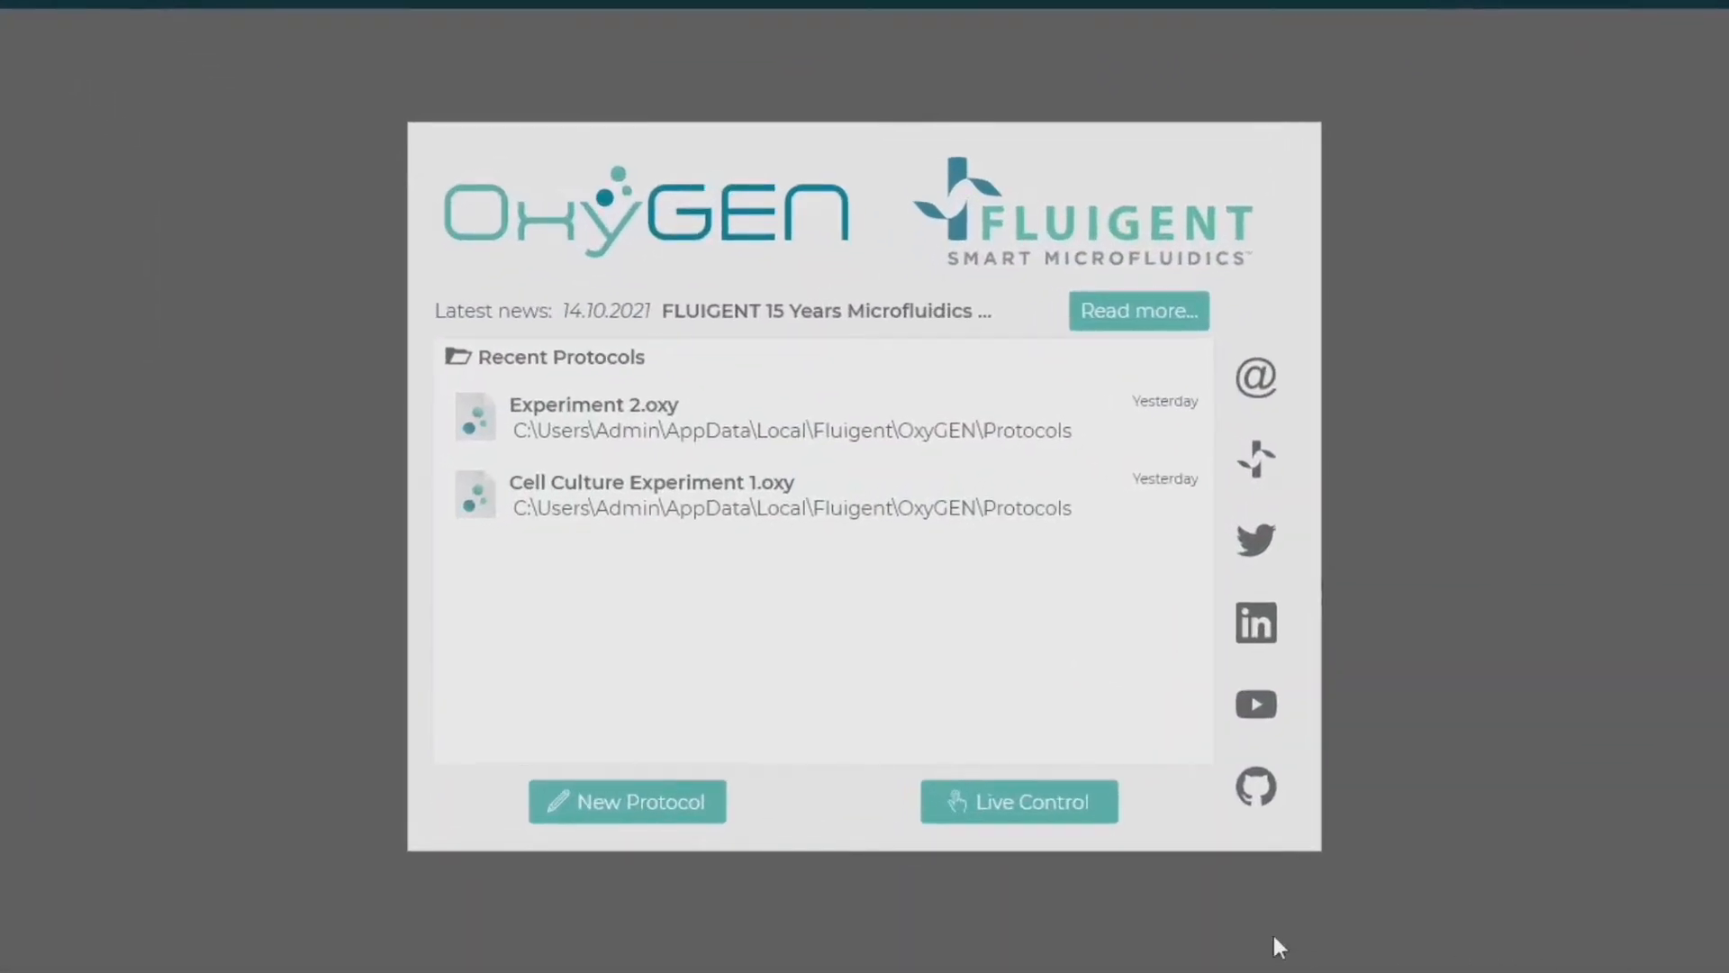
Step: Open the live control workspace and add a simulated LineUP instrument
click(1084, 814)
click(704, 812)
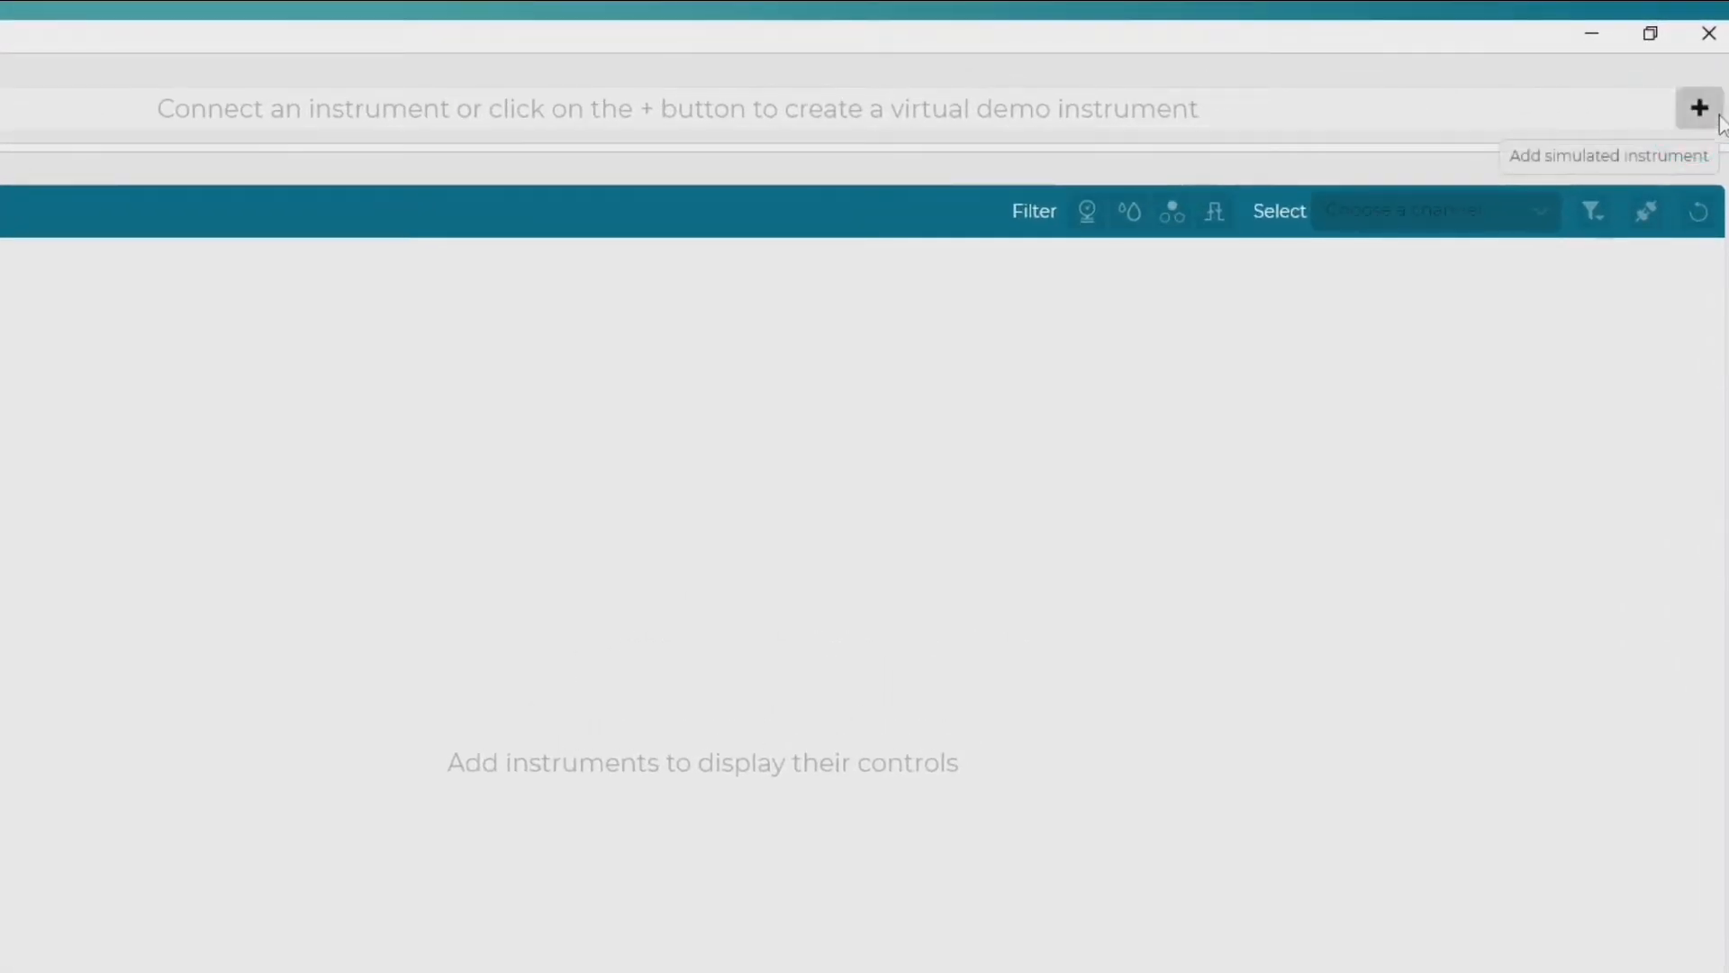
click(1716, 115)
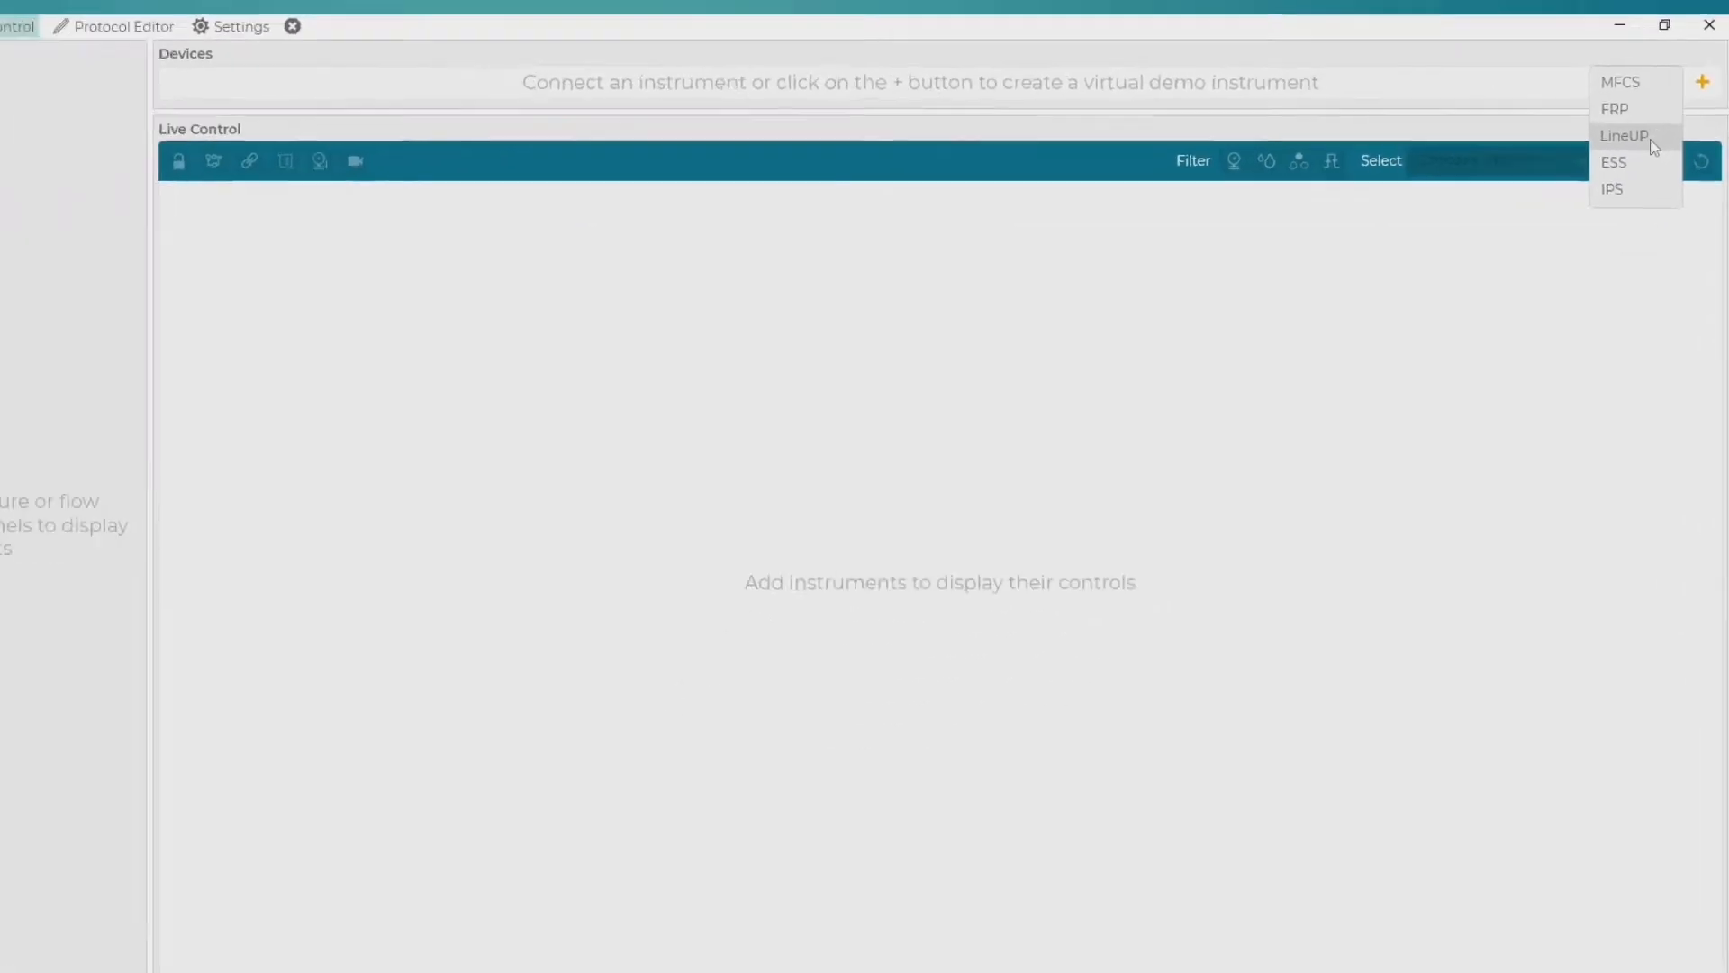
click(1635, 183)
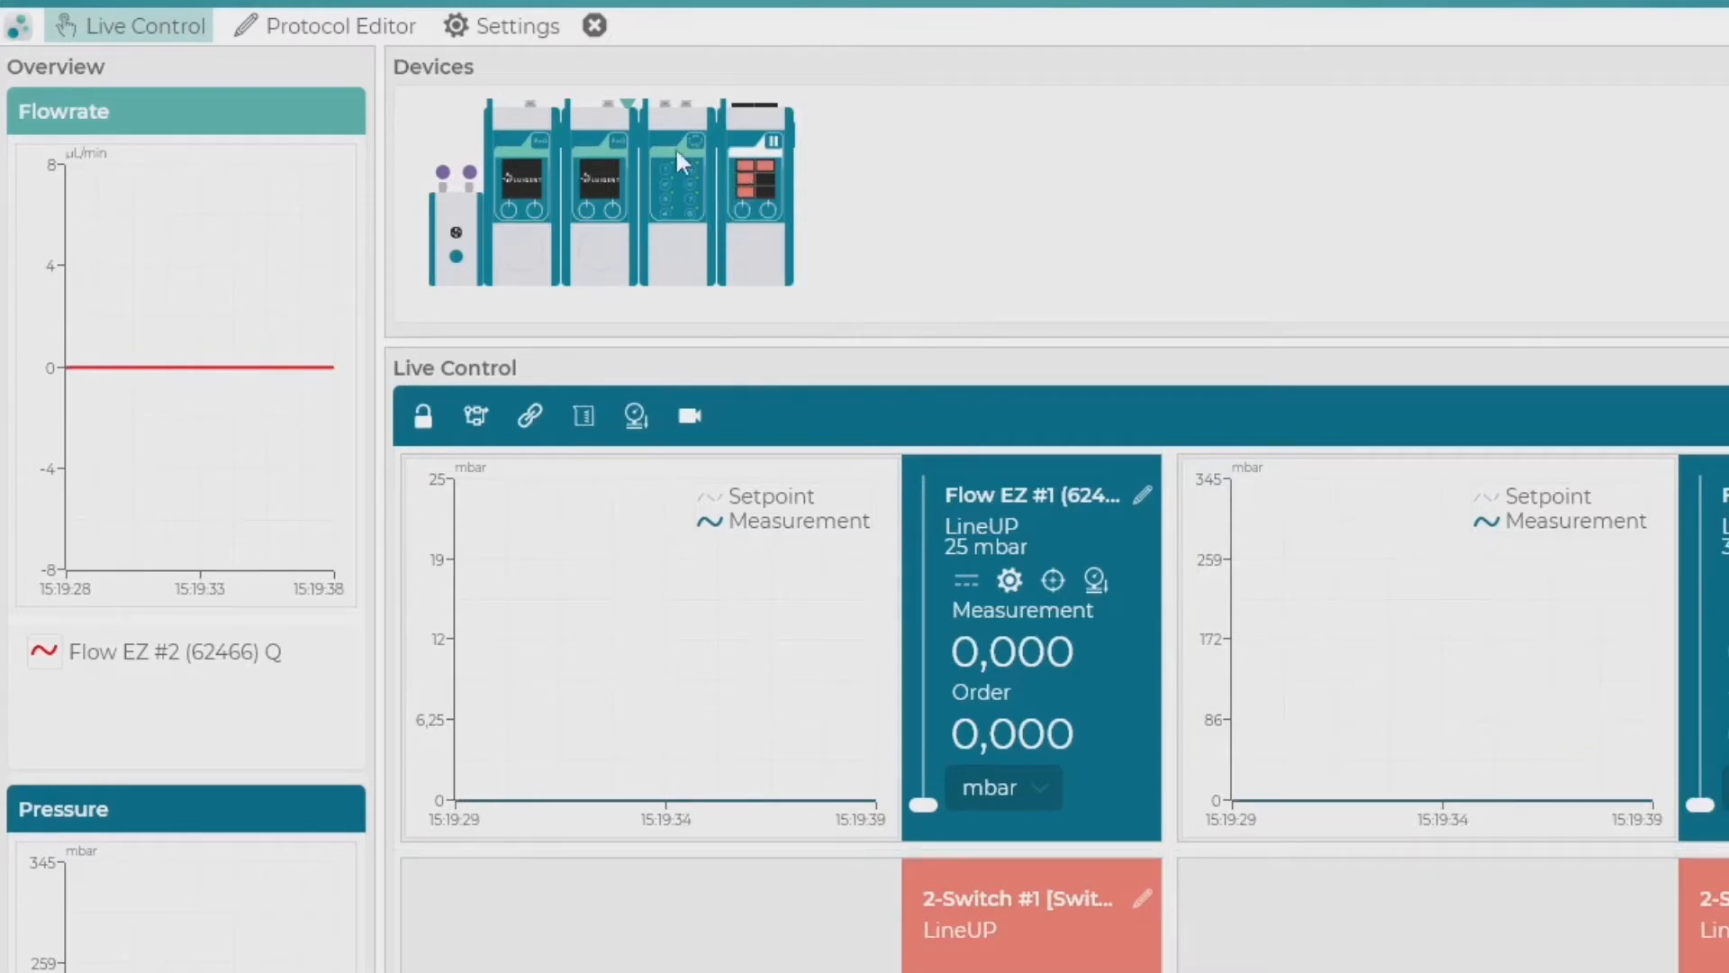
Step: Look through the instrument's control channels, then widen the Overview area and enlarge the Devices area
mouse_move(625, 105)
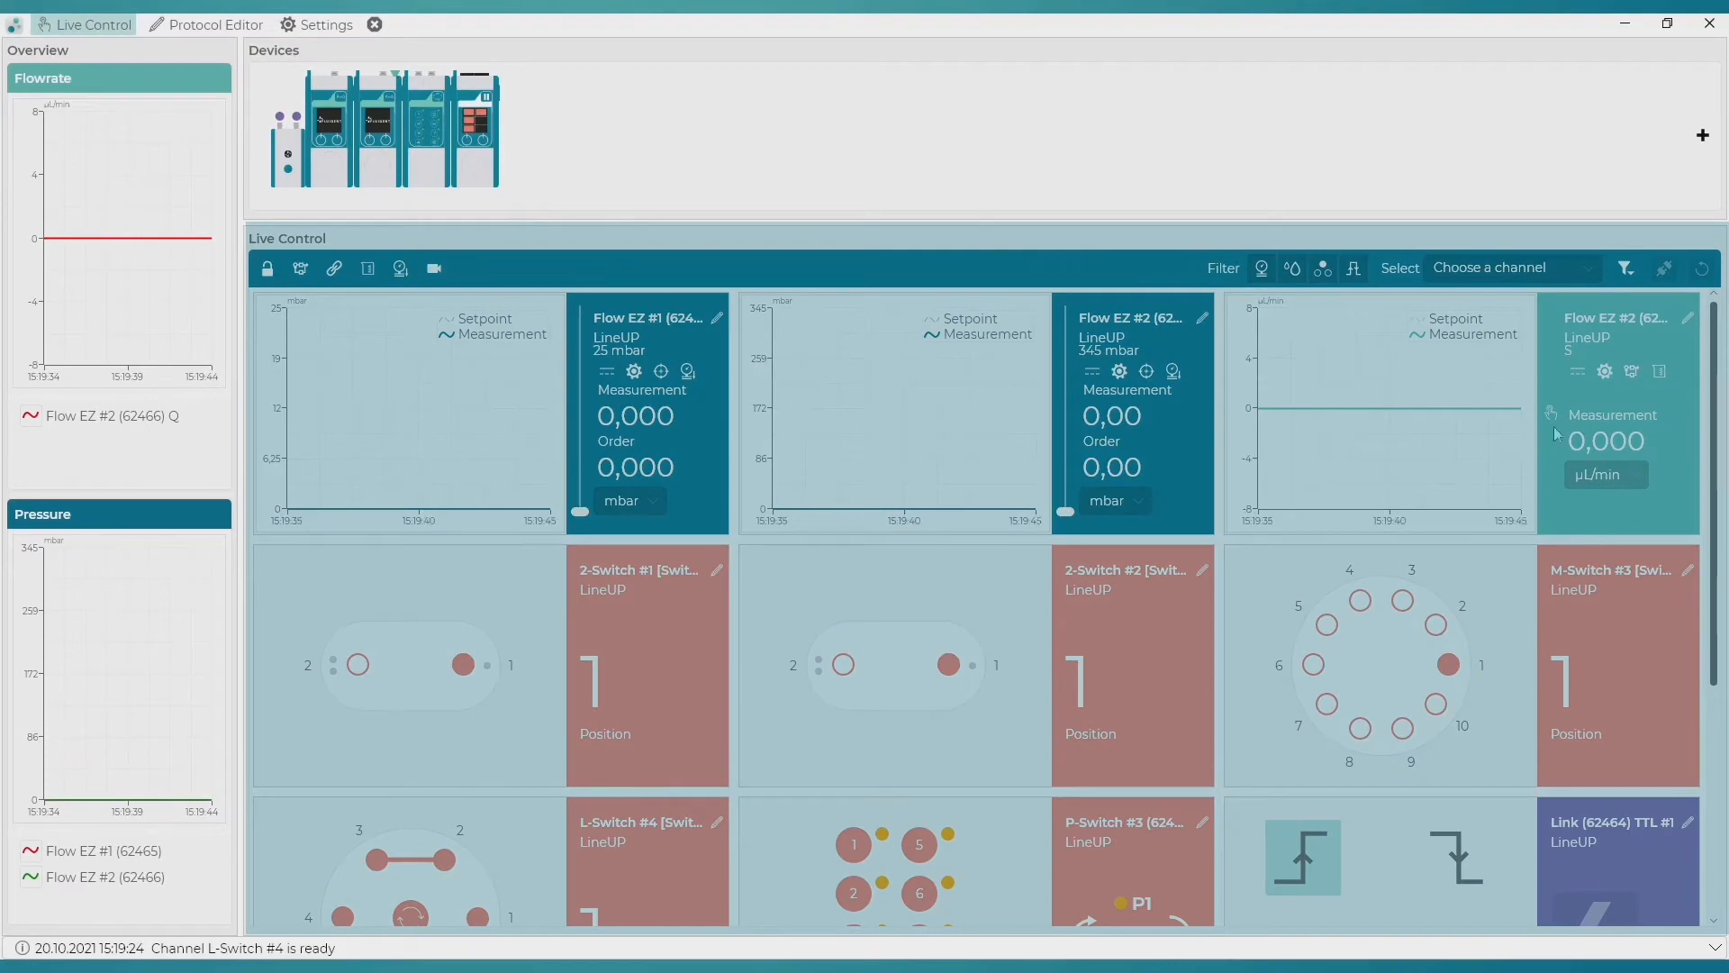
scroll(1671, 457, down, 4)
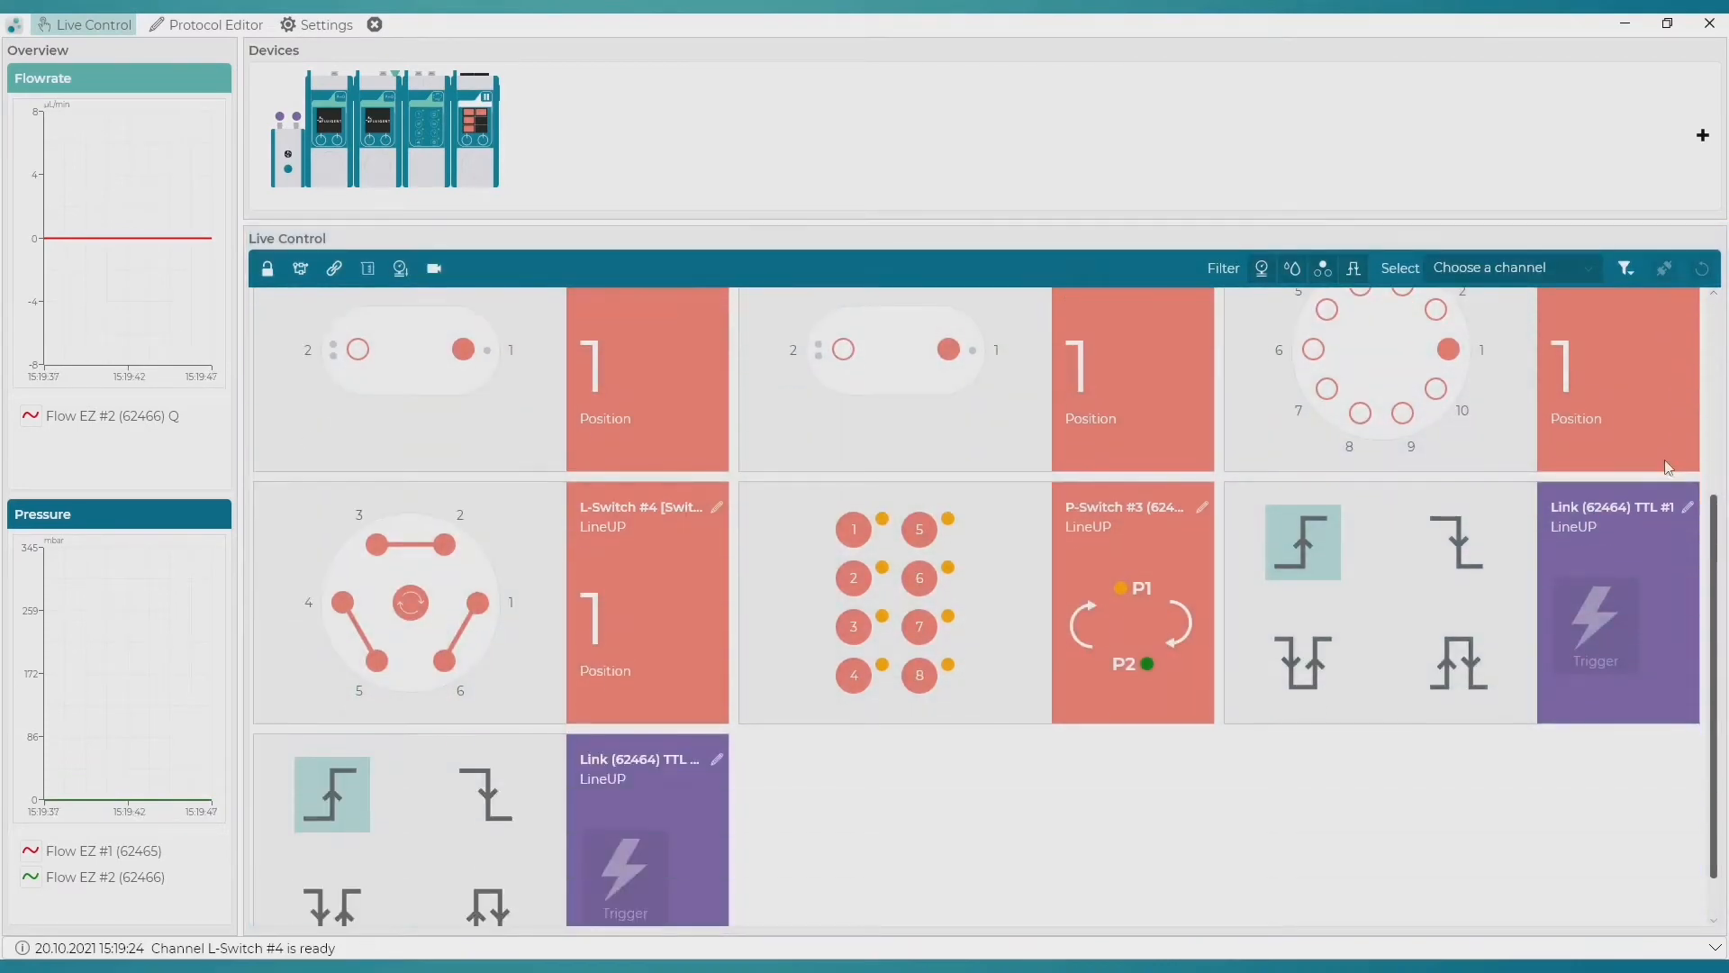
scroll(1665, 457, up, 4)
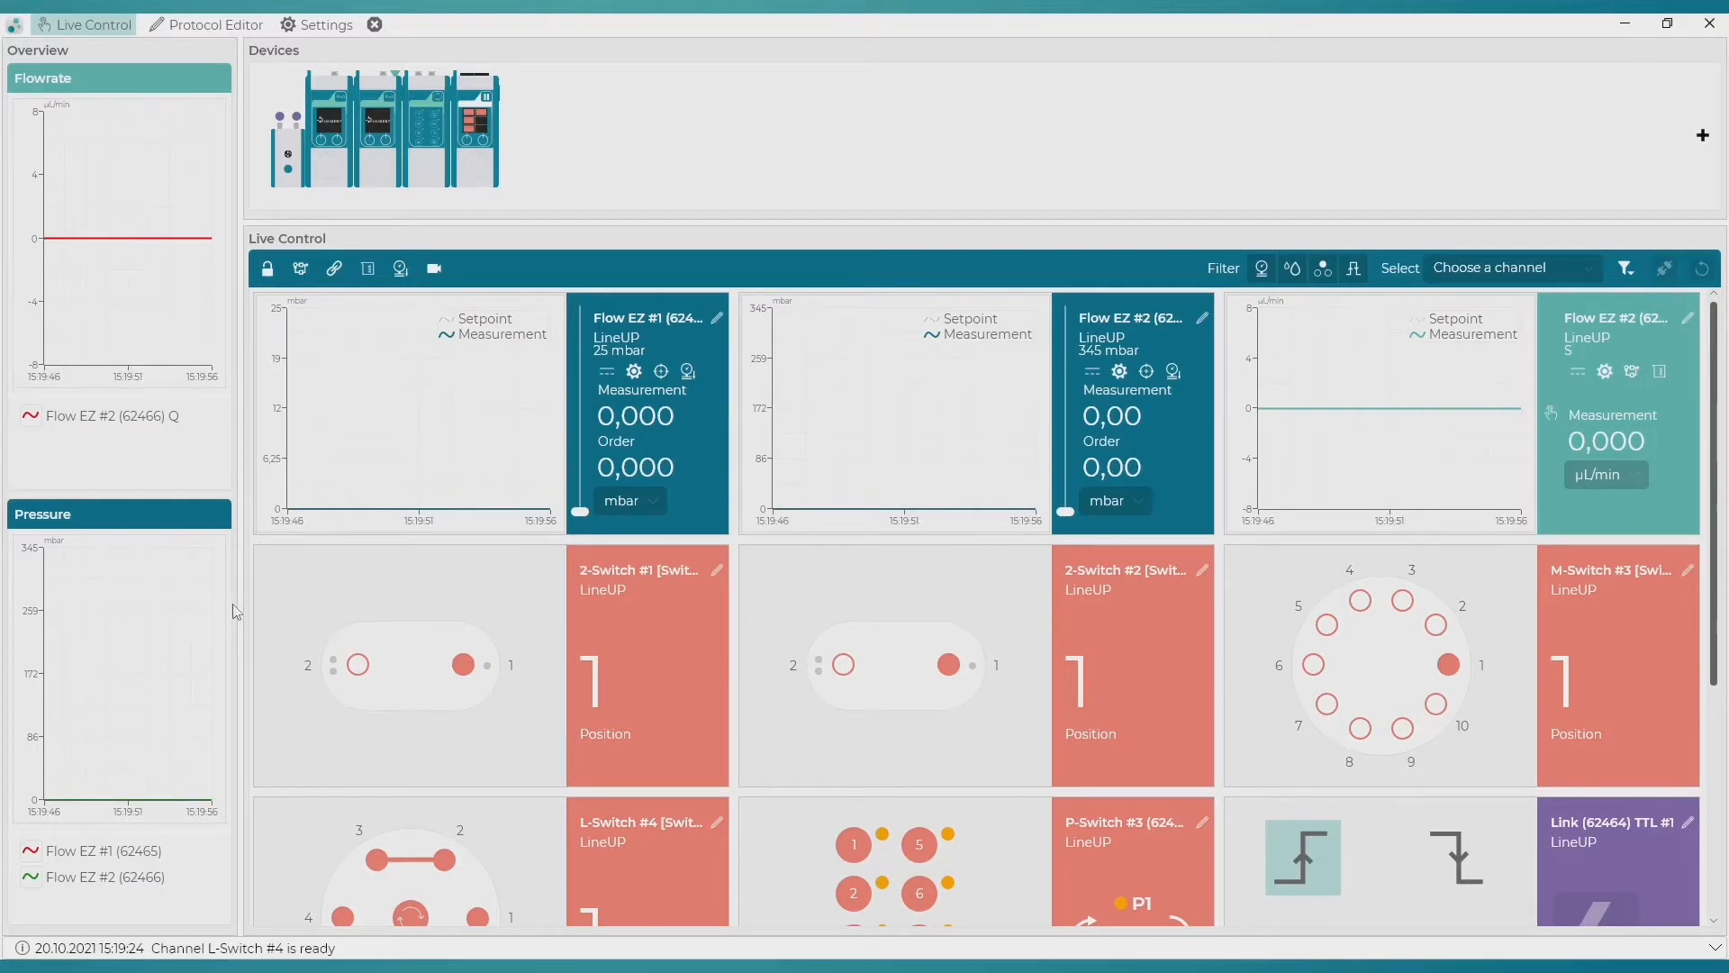
drag(239, 584, 299, 578)
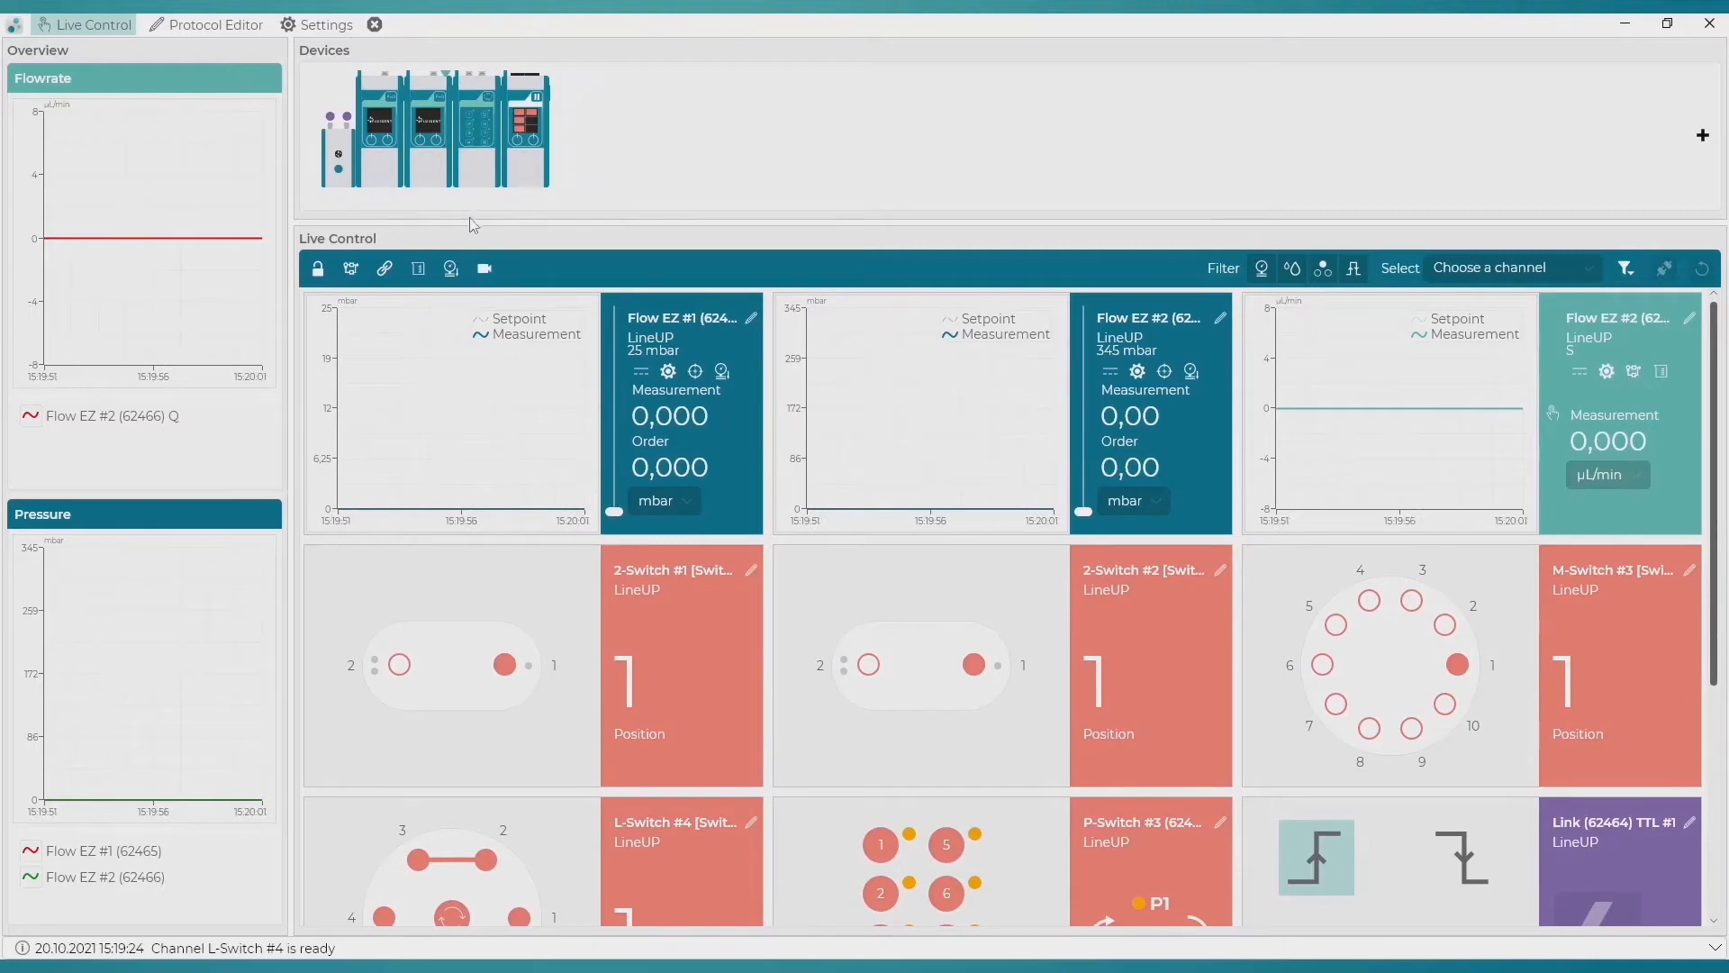
drag(470, 221, 479, 298)
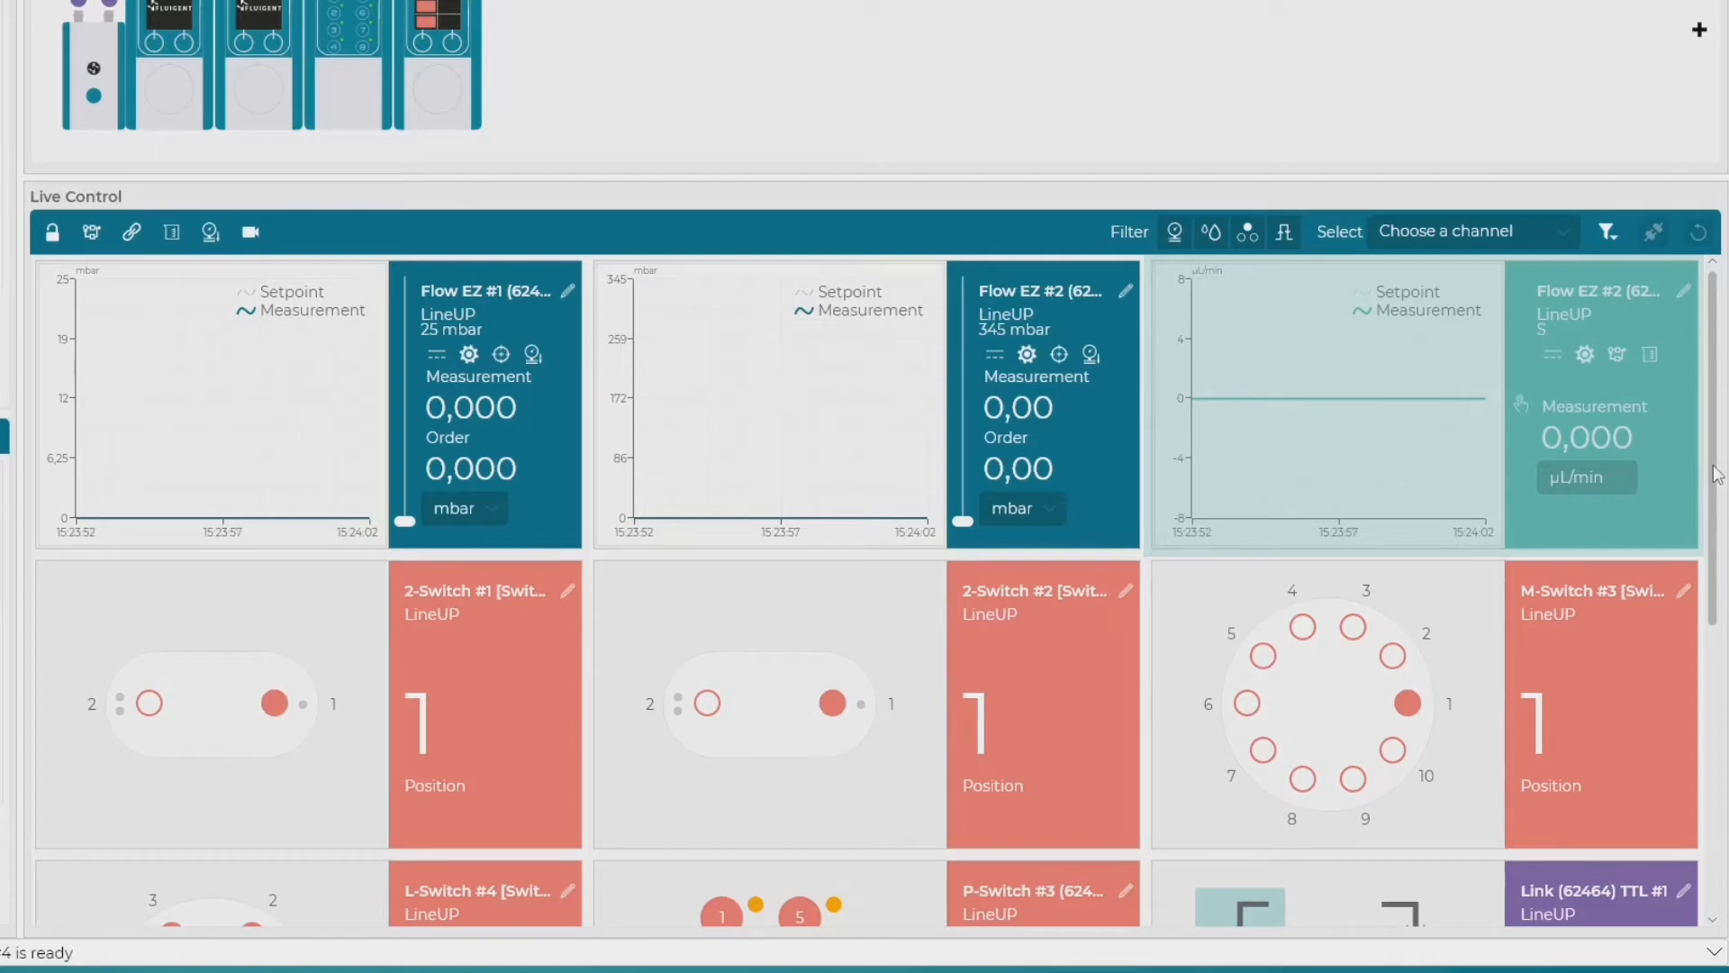
Step: Filter out the flow-rate, valve and TTL channels in Live Control, and toggle the flow-rate filter back
drag(1716, 475, 1721, 619)
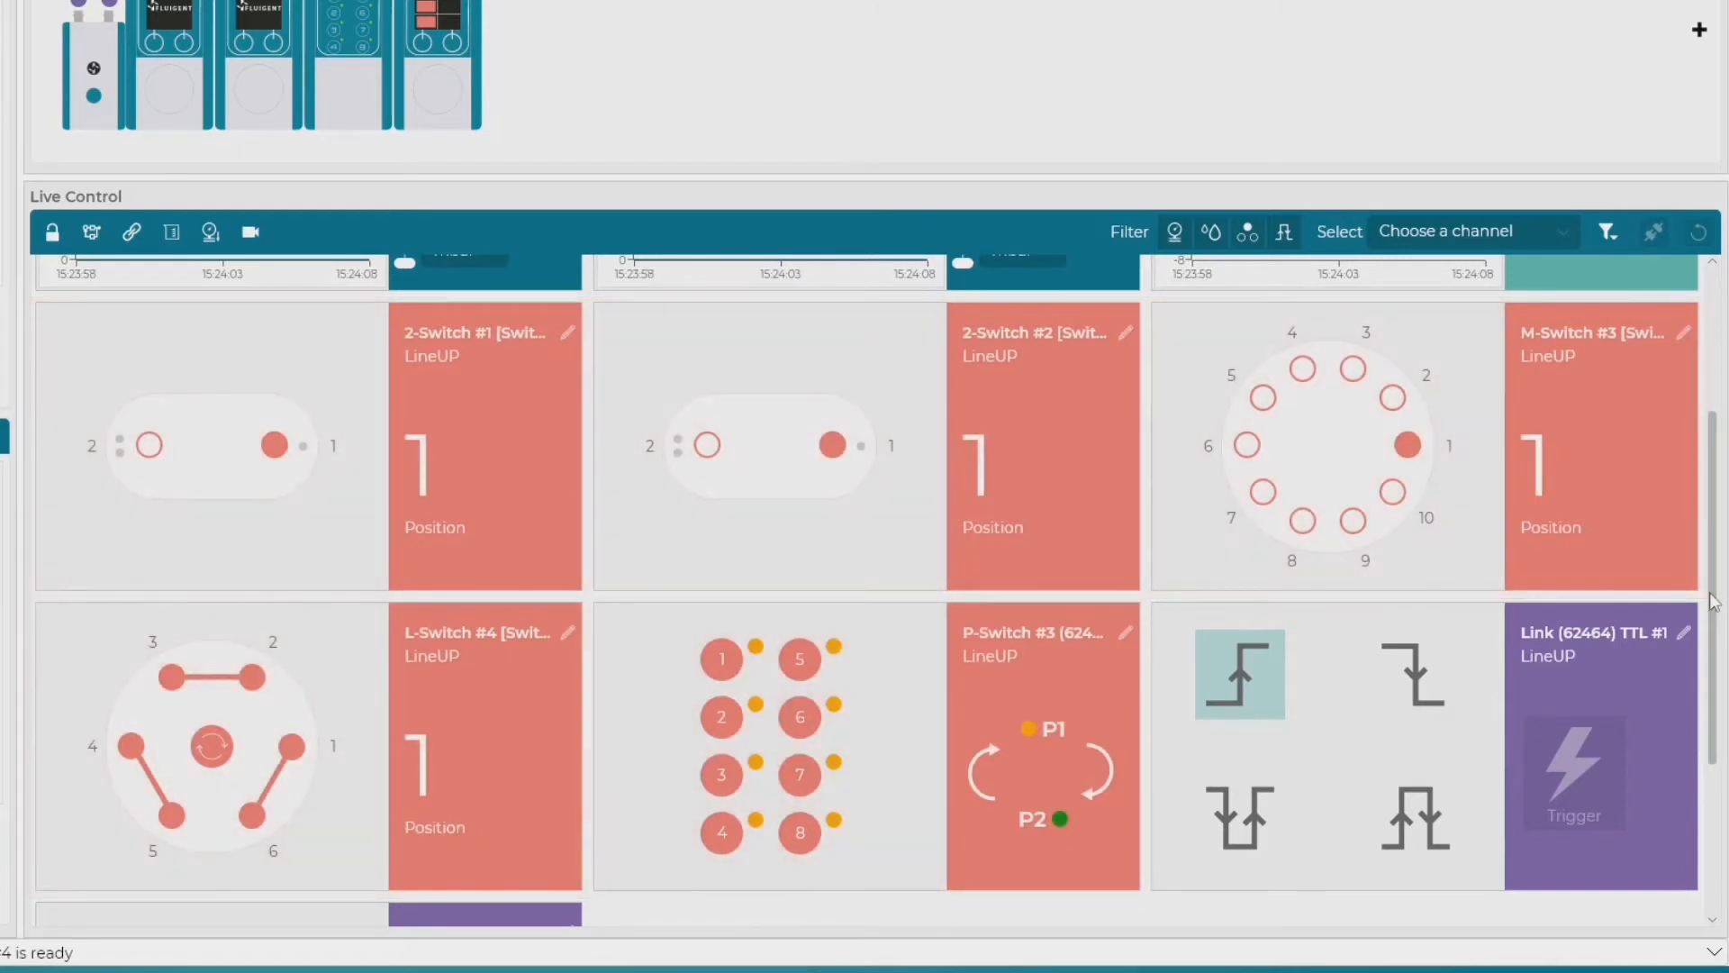
drag(1714, 601, 1720, 750)
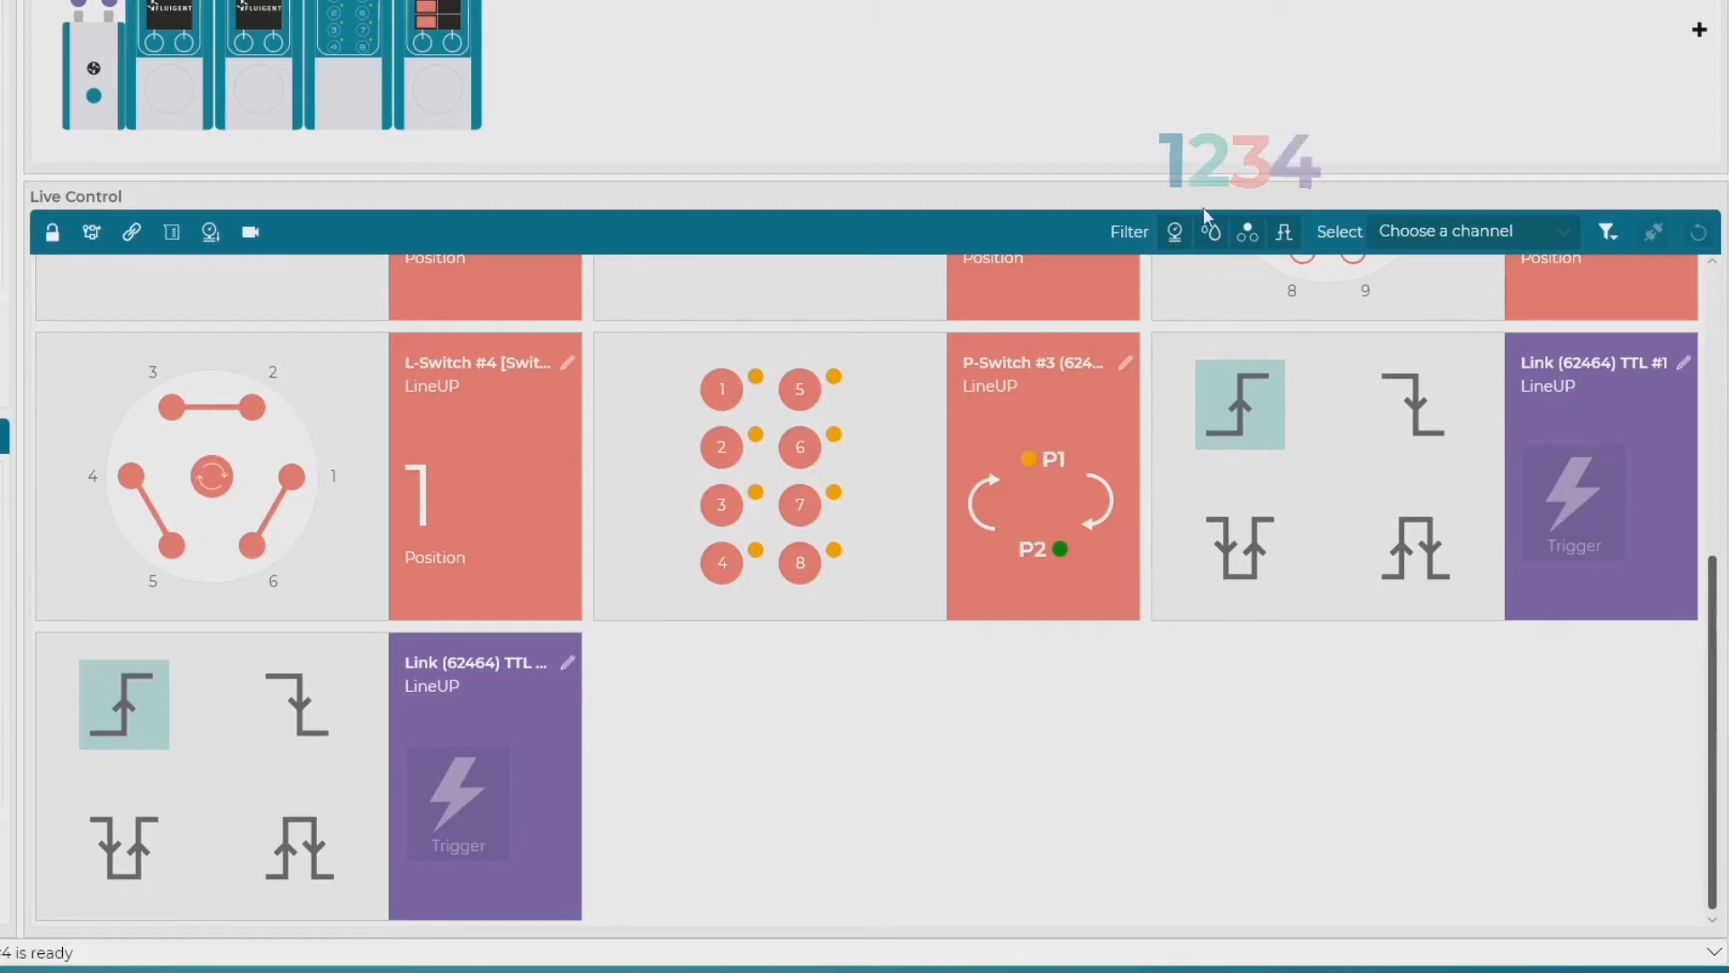
click(1248, 234)
click(1251, 235)
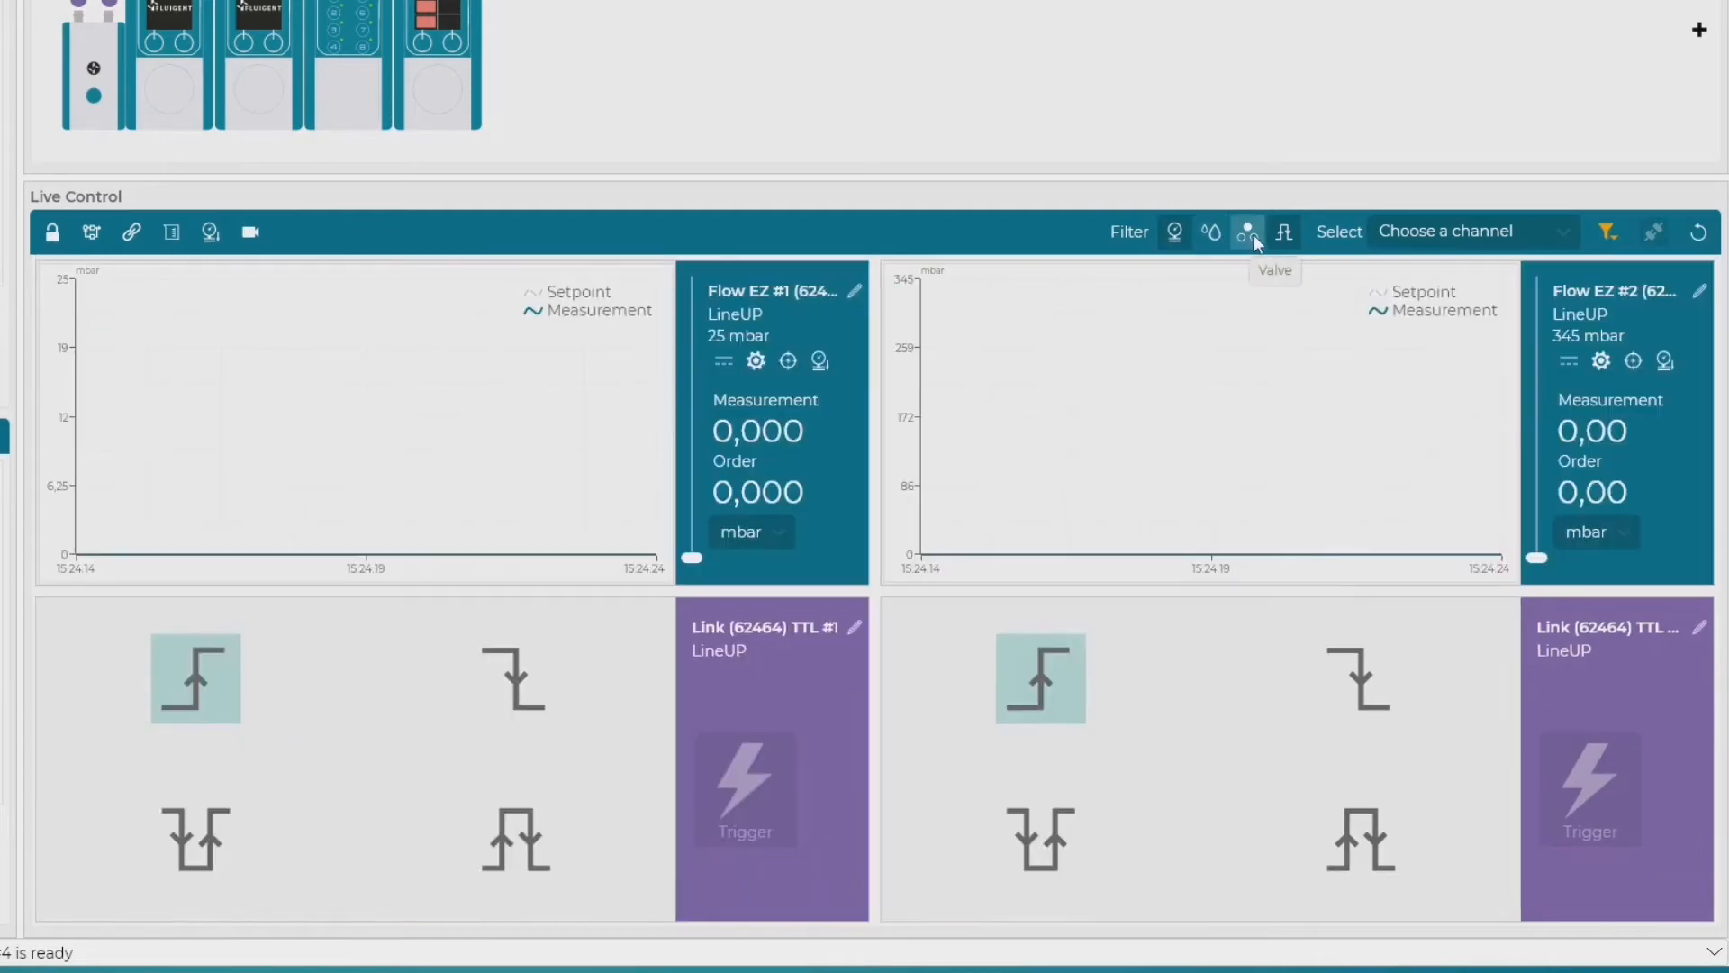
click(1282, 234)
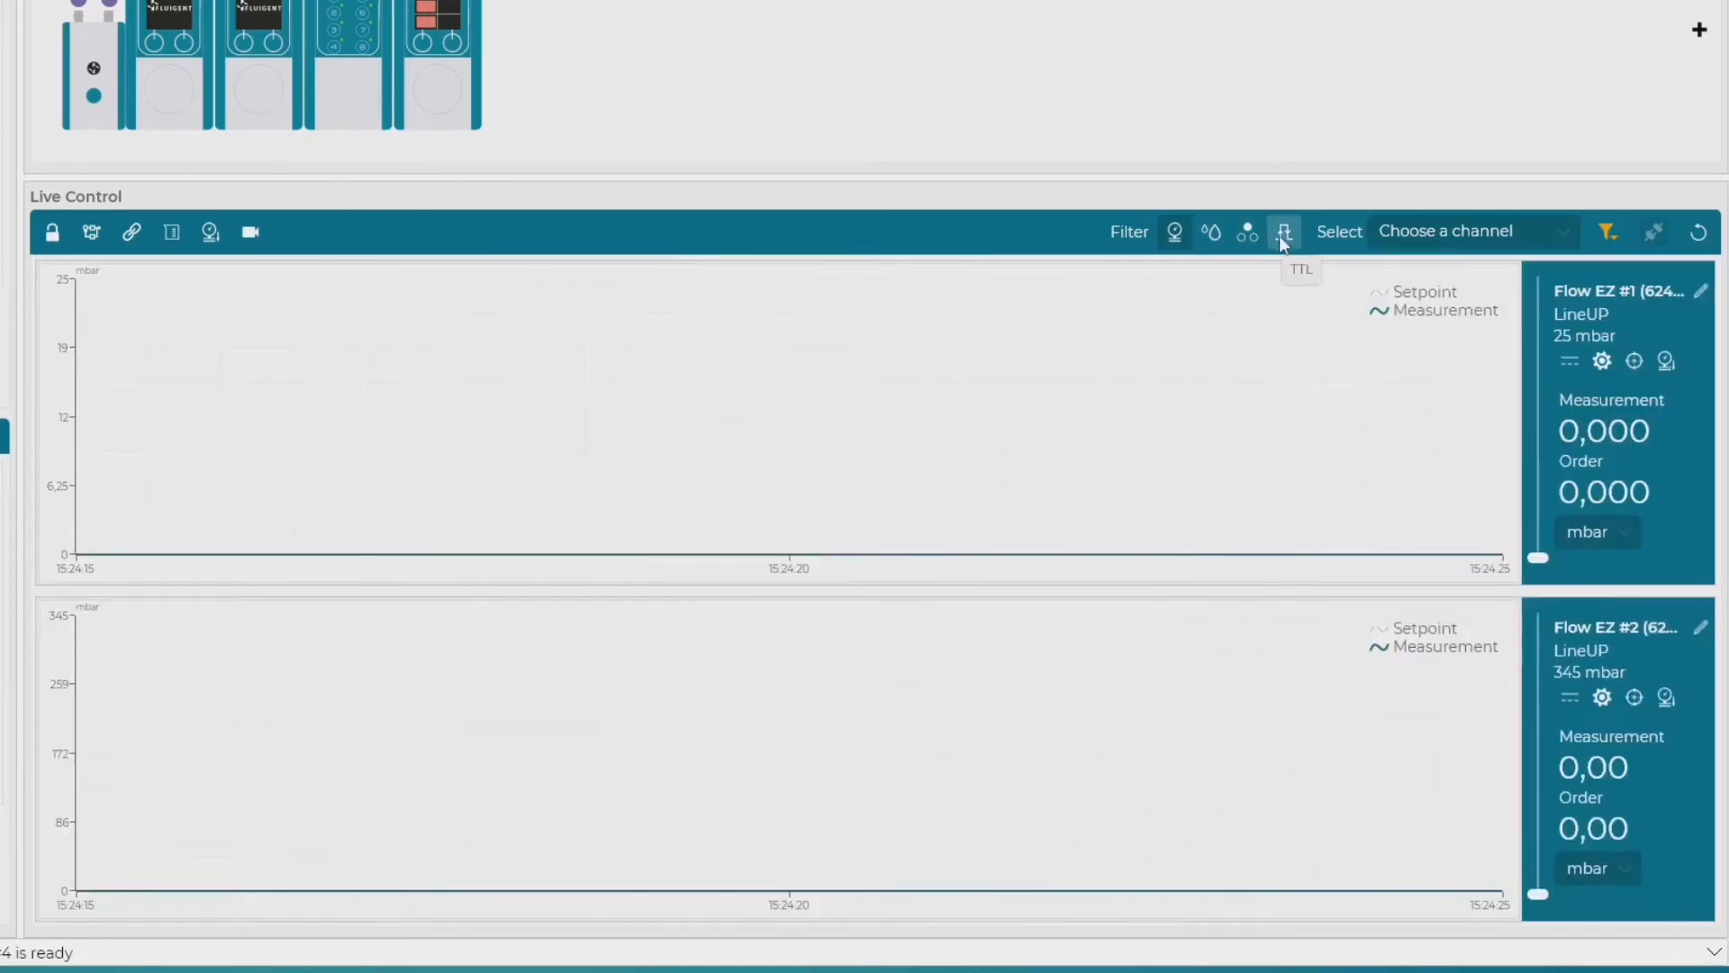
click(1212, 235)
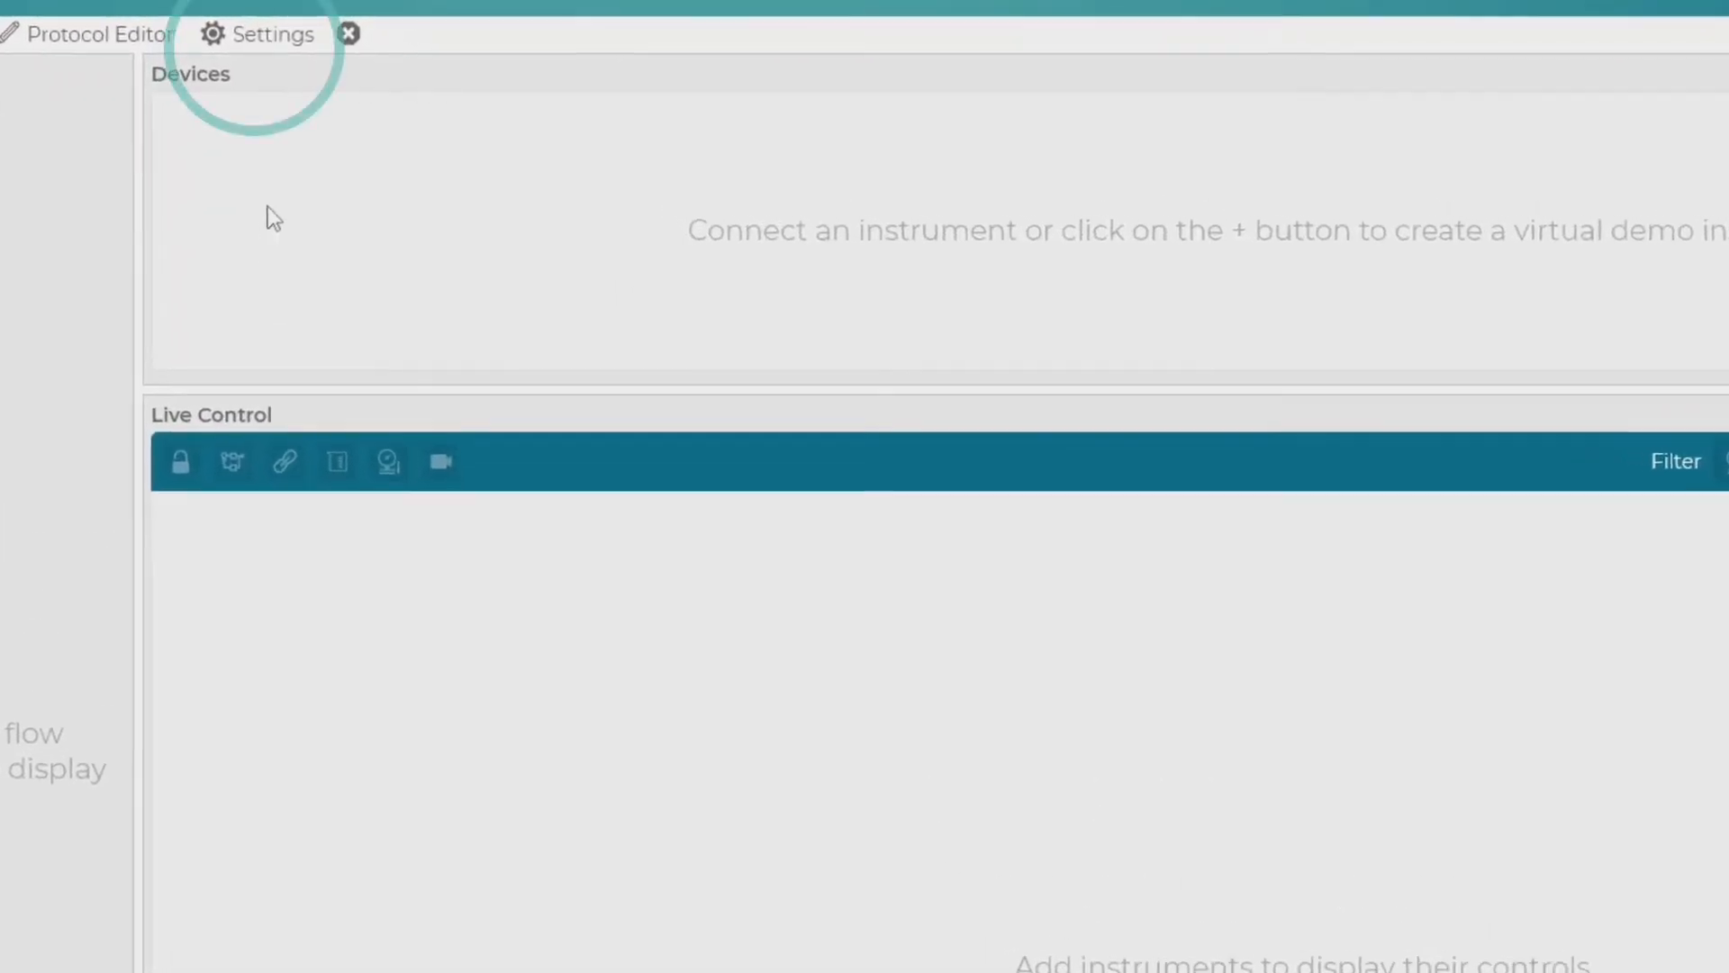
Step: Enable automatic initialization of new instruments in the general settings of profile1, and save and apply the settings
click(272, 43)
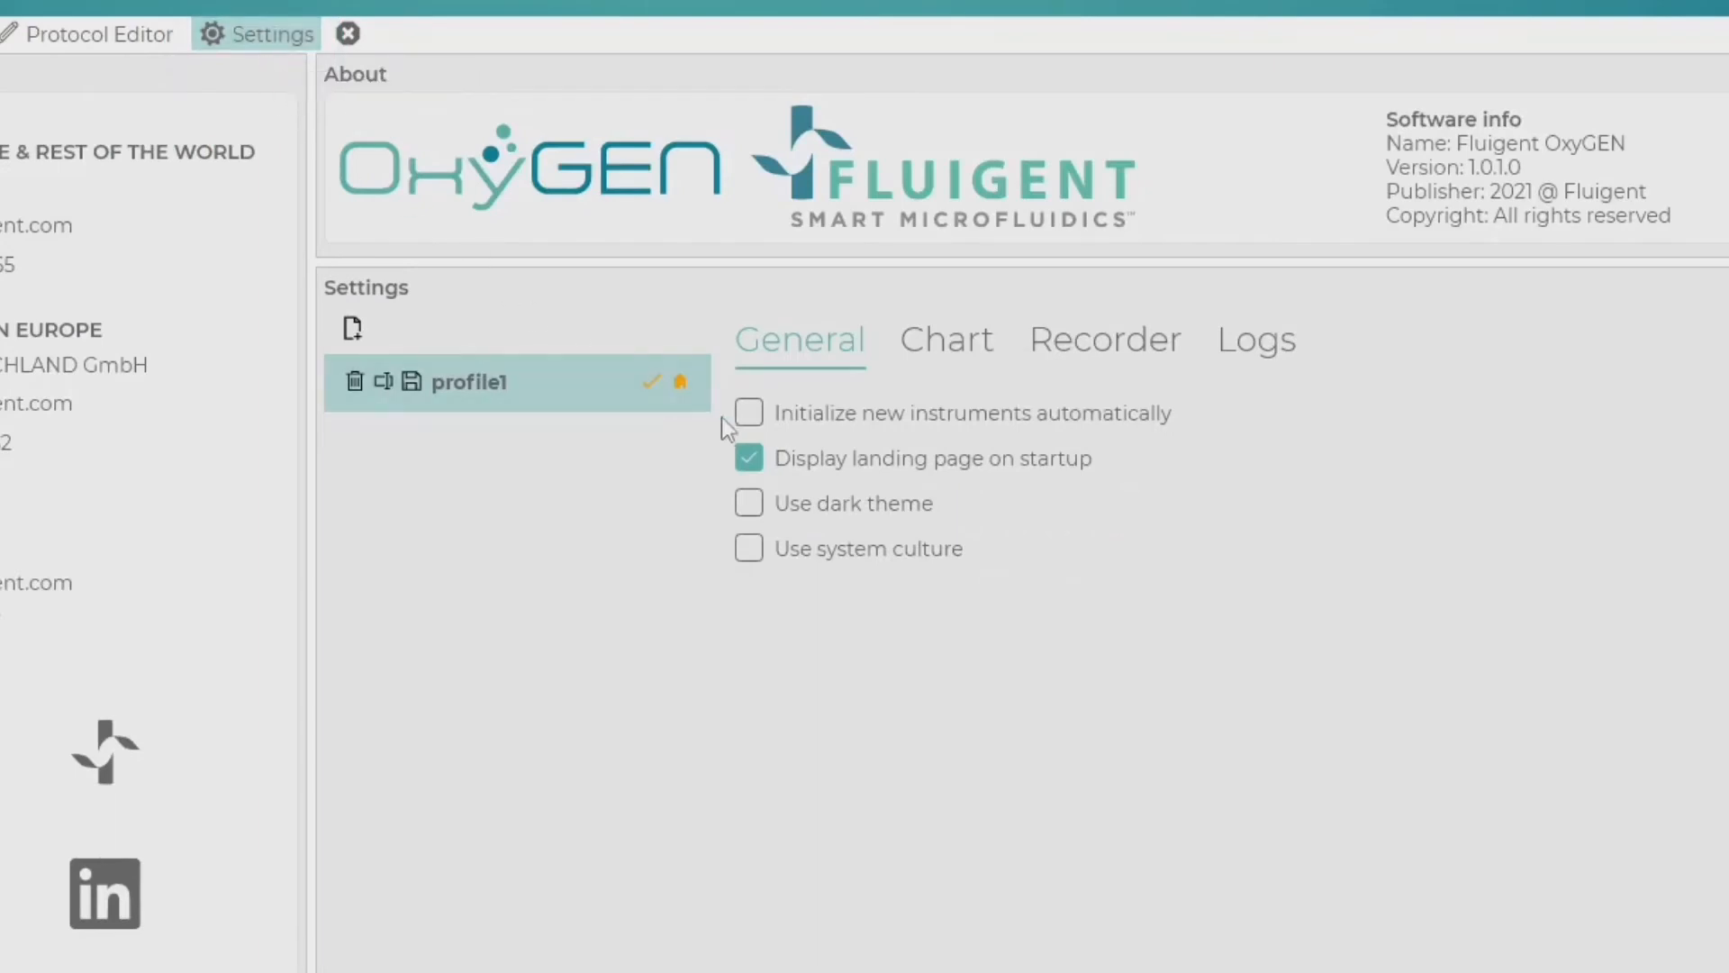
click(749, 414)
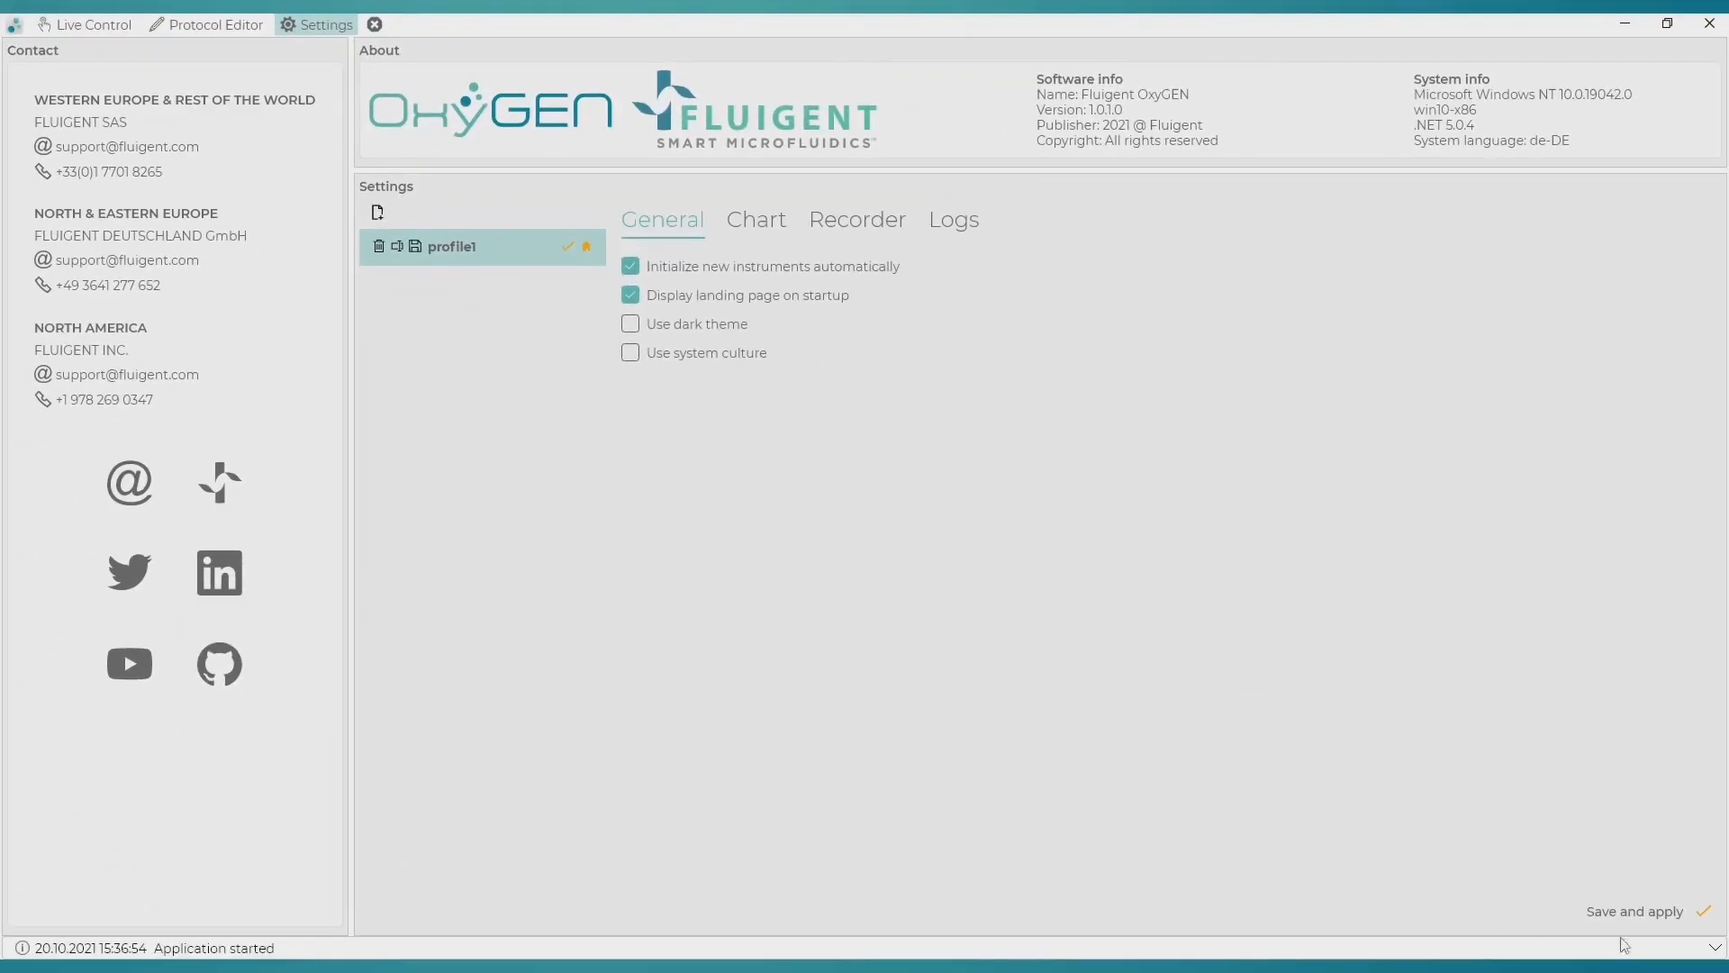
click(1705, 916)
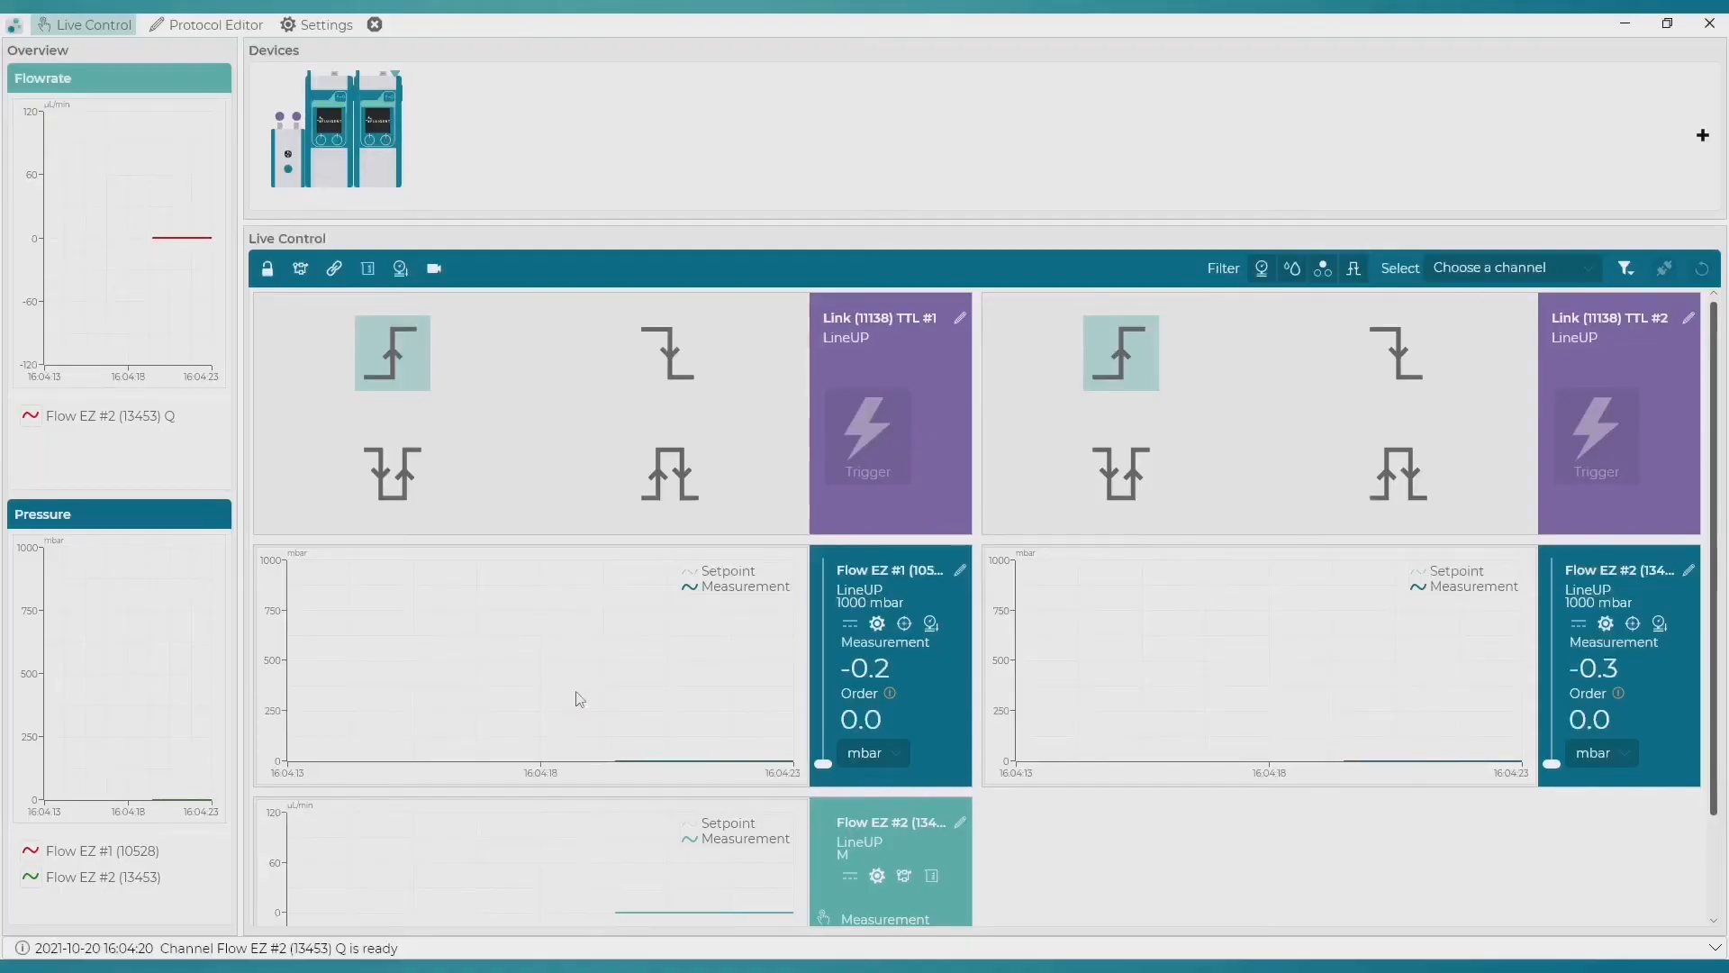
Step: Inspect the flow sensor in the connected LineUP stack and review the control channels of the detected devices
click(394, 80)
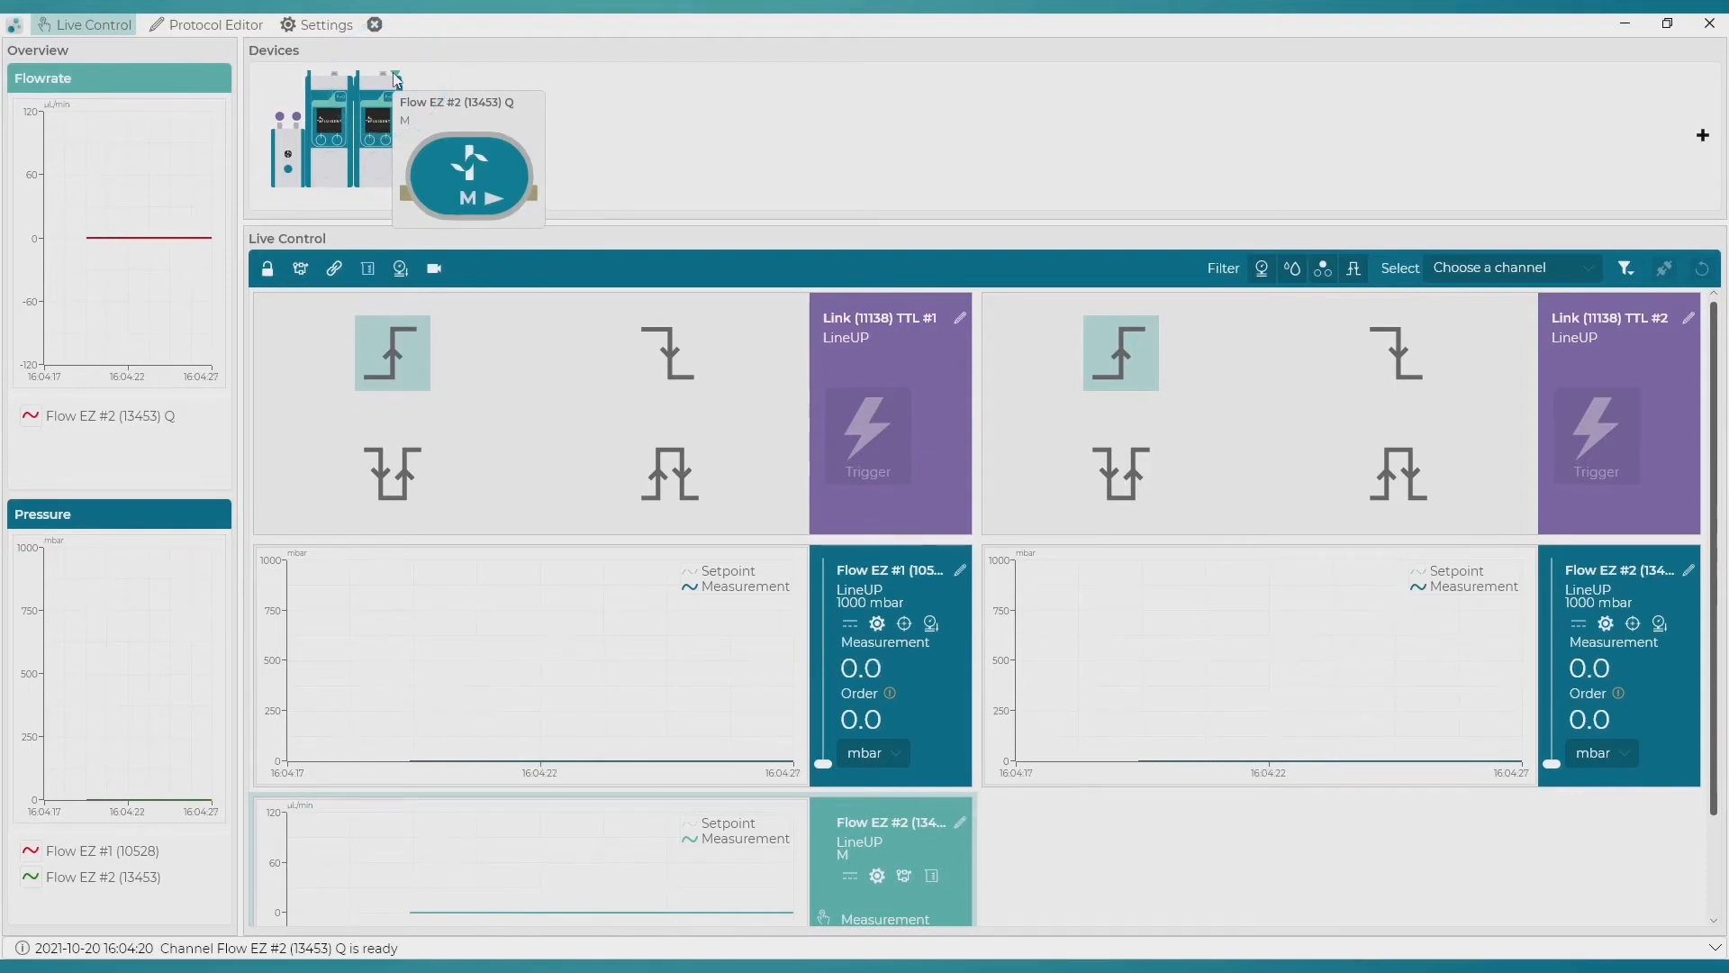
scroll(517, 460, down, 3)
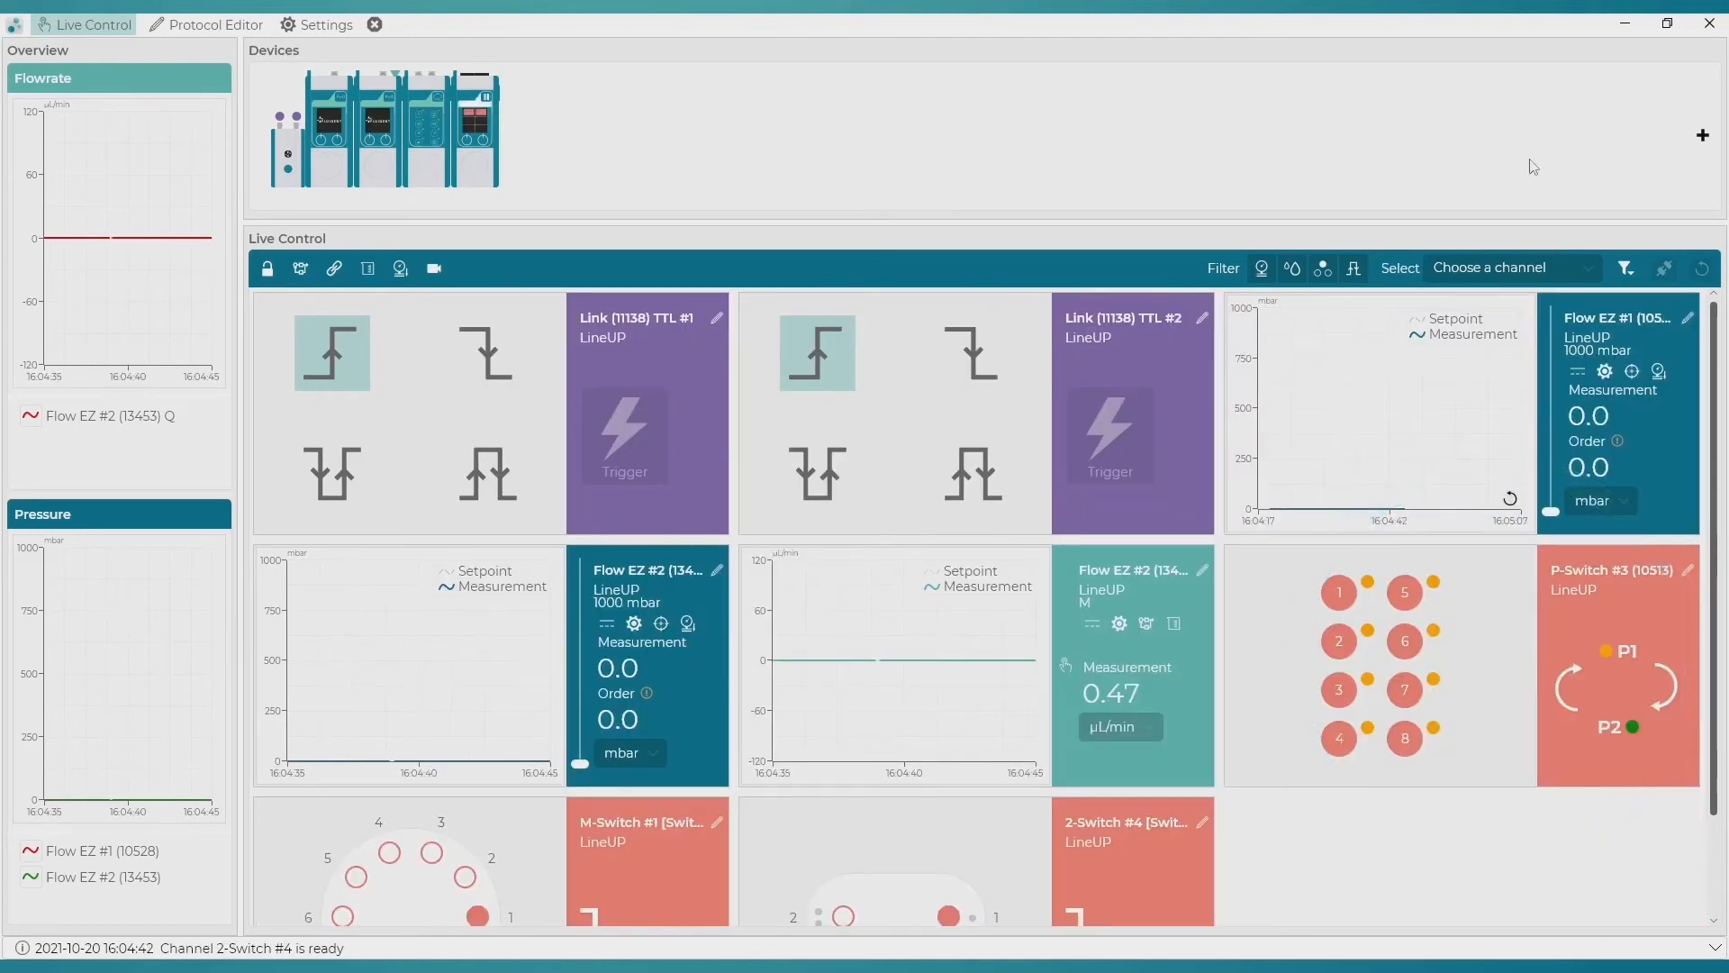
scroll(1404, 585, down, 2)
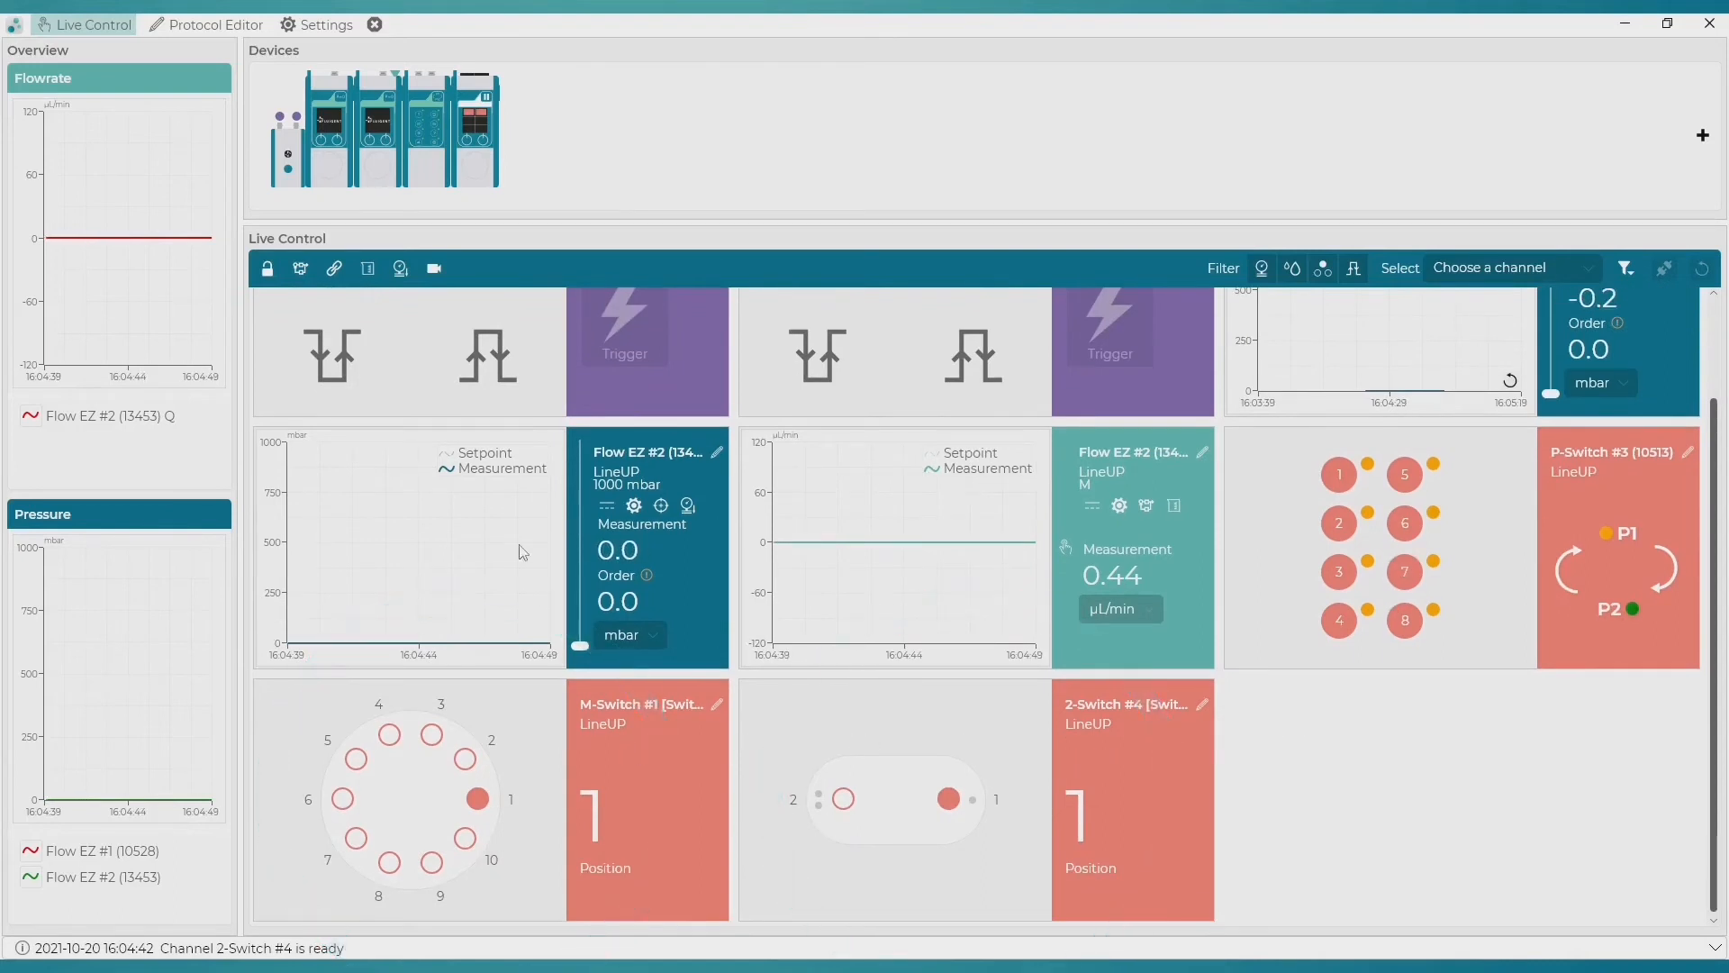
mouse_move(484, 121)
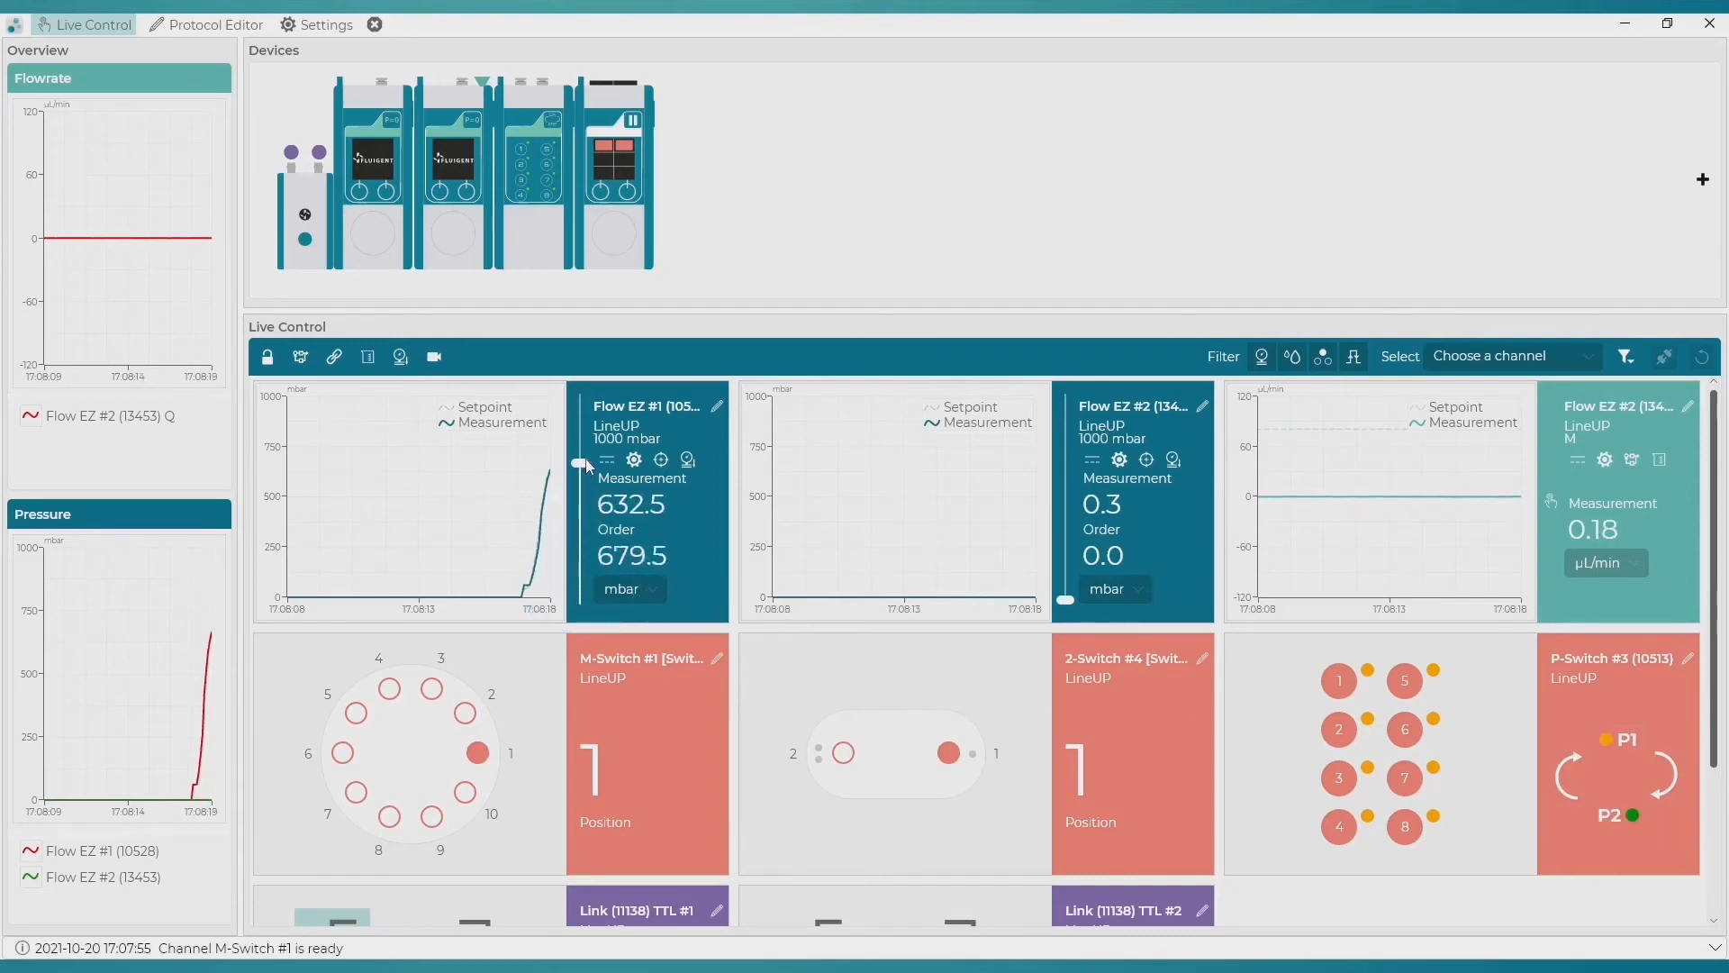
Step: Adjust the Flow EZ #1 pressure order with its slider, and set it to exactly 250 mbar
mouse_move(589, 448)
mouse_down()
mouse_move(591, 571)
mouse_move(591, 468)
mouse_up()
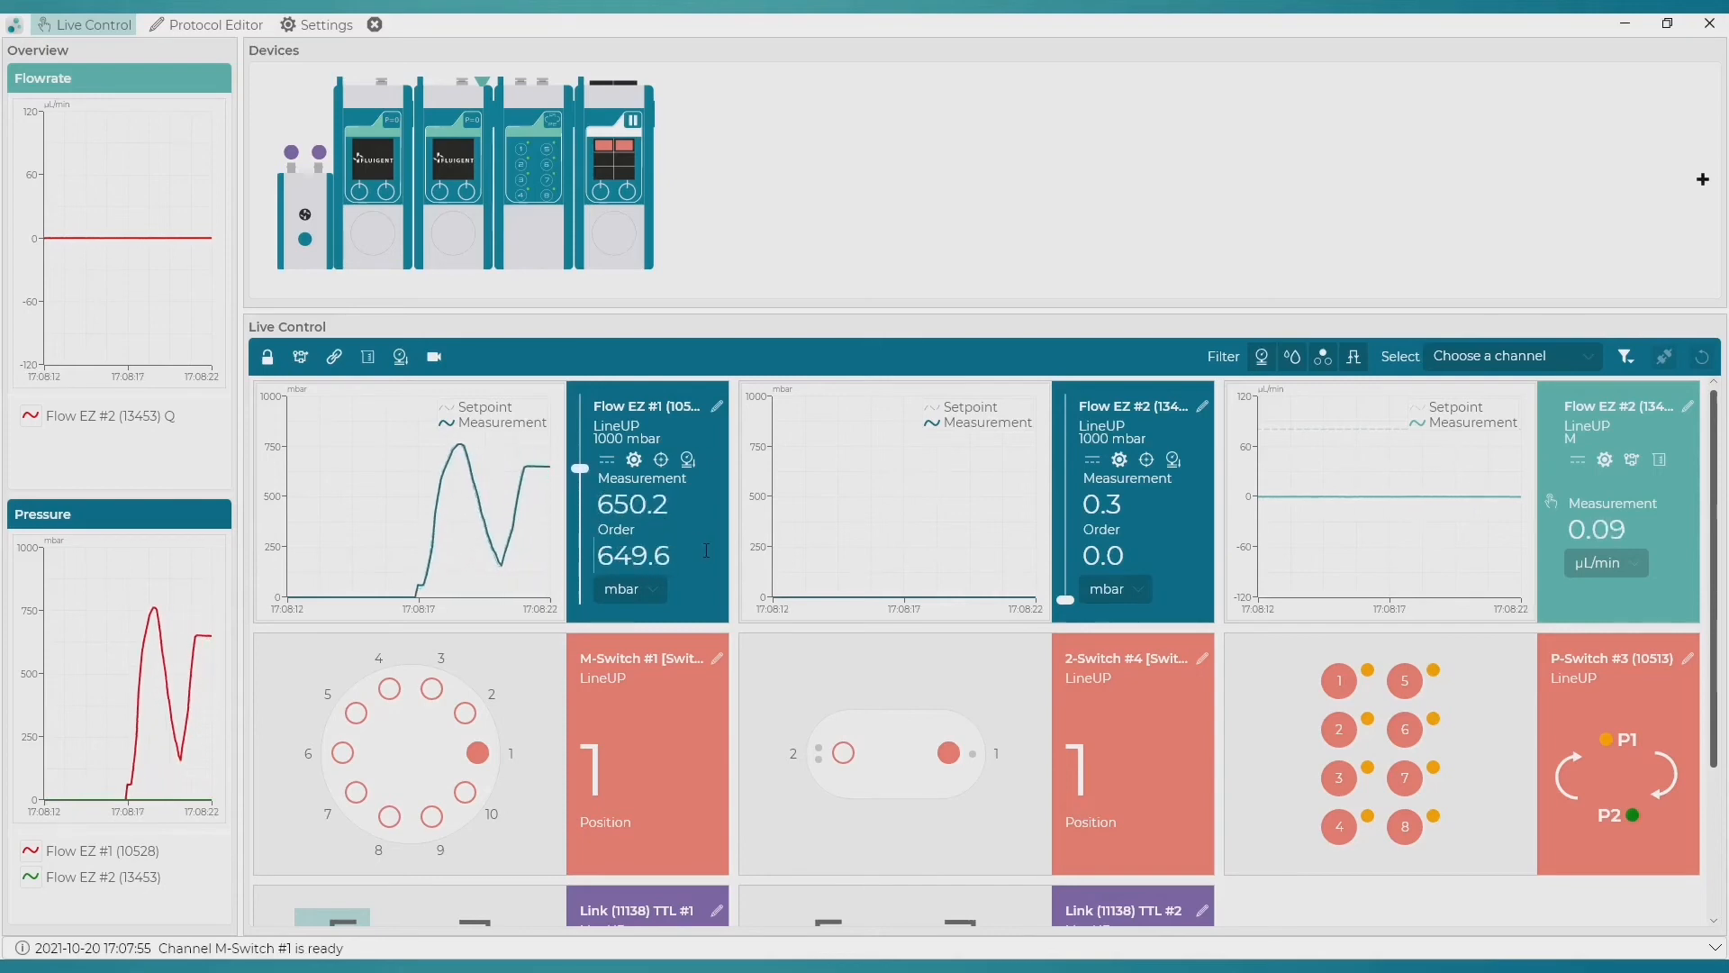
click(627, 556)
text(250)
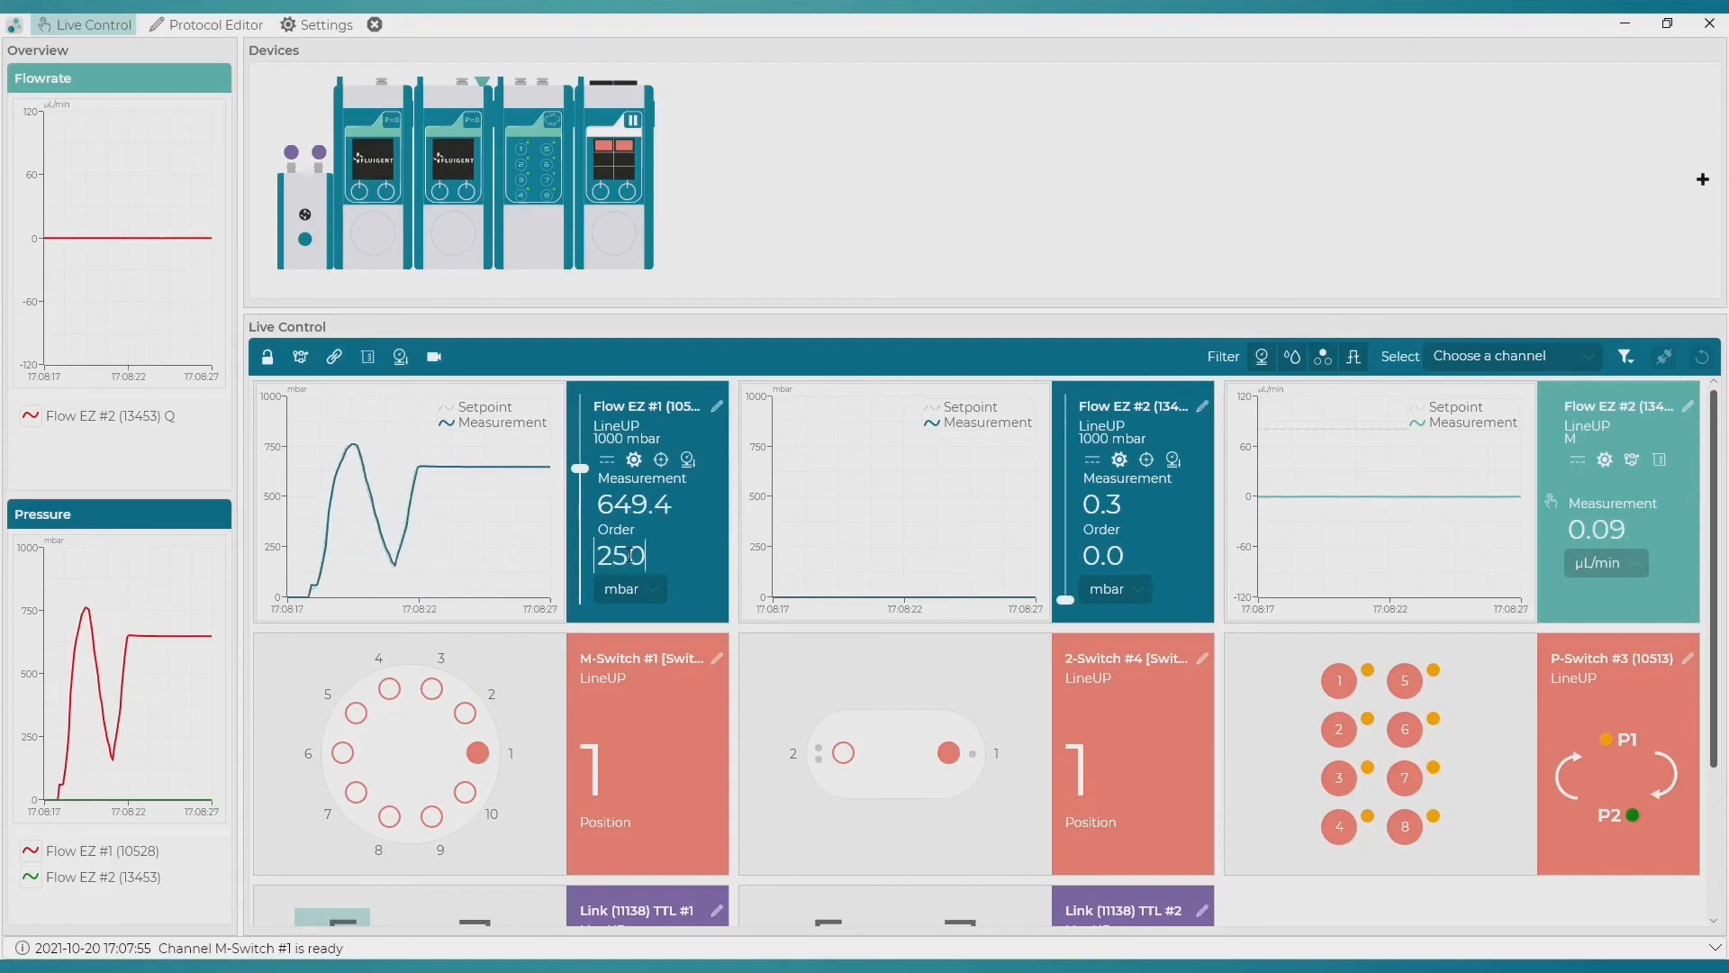
key(Return)
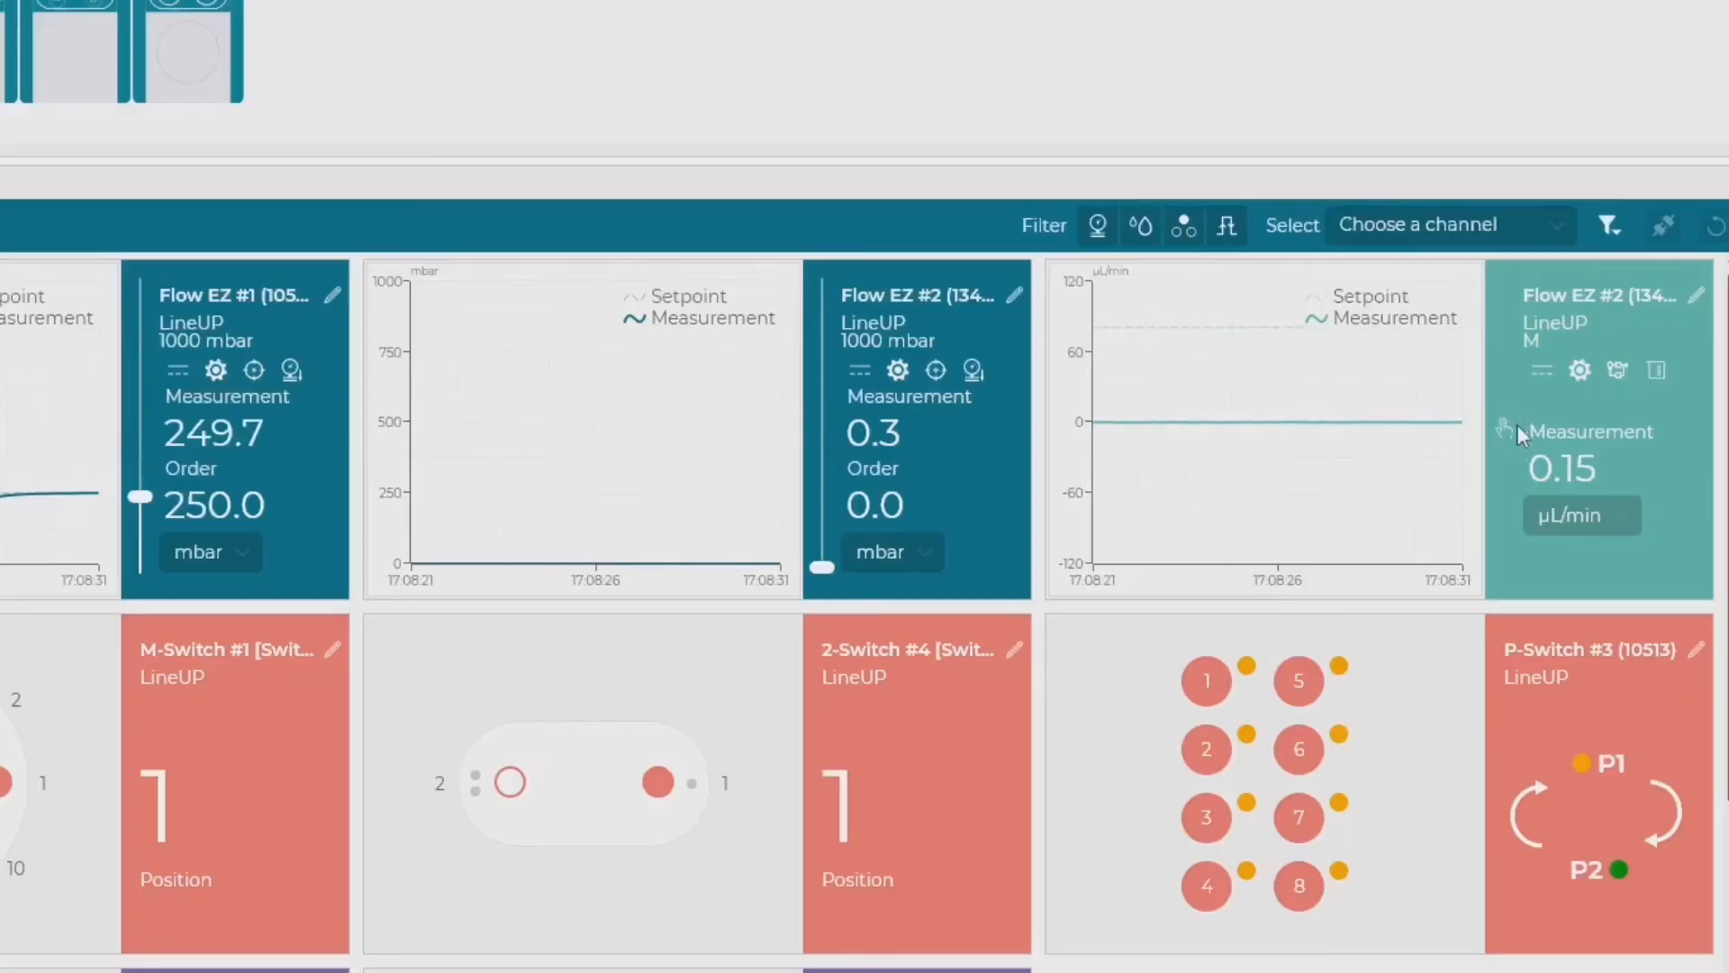
Step: Activate flow-rate control on Flow EZ #2, raise the order to about 43 µL/min, and set it to 25 µL/min
click(1510, 430)
drag(1503, 424, 1509, 373)
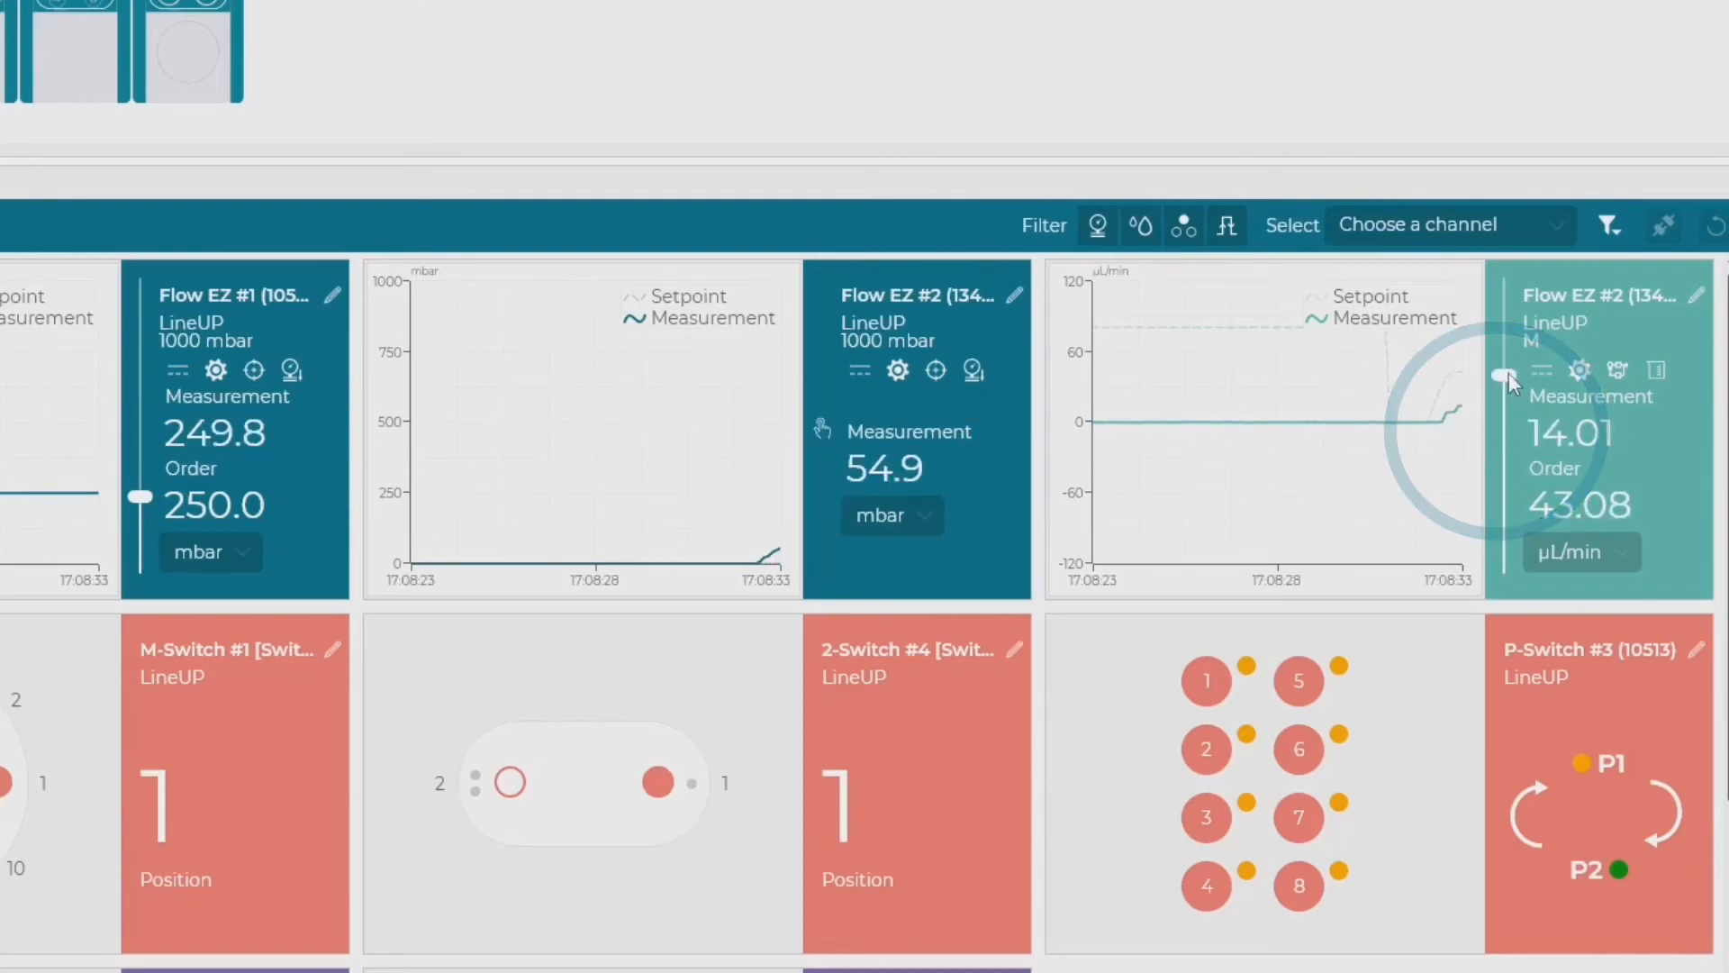
double_click(1556, 506)
text(25)
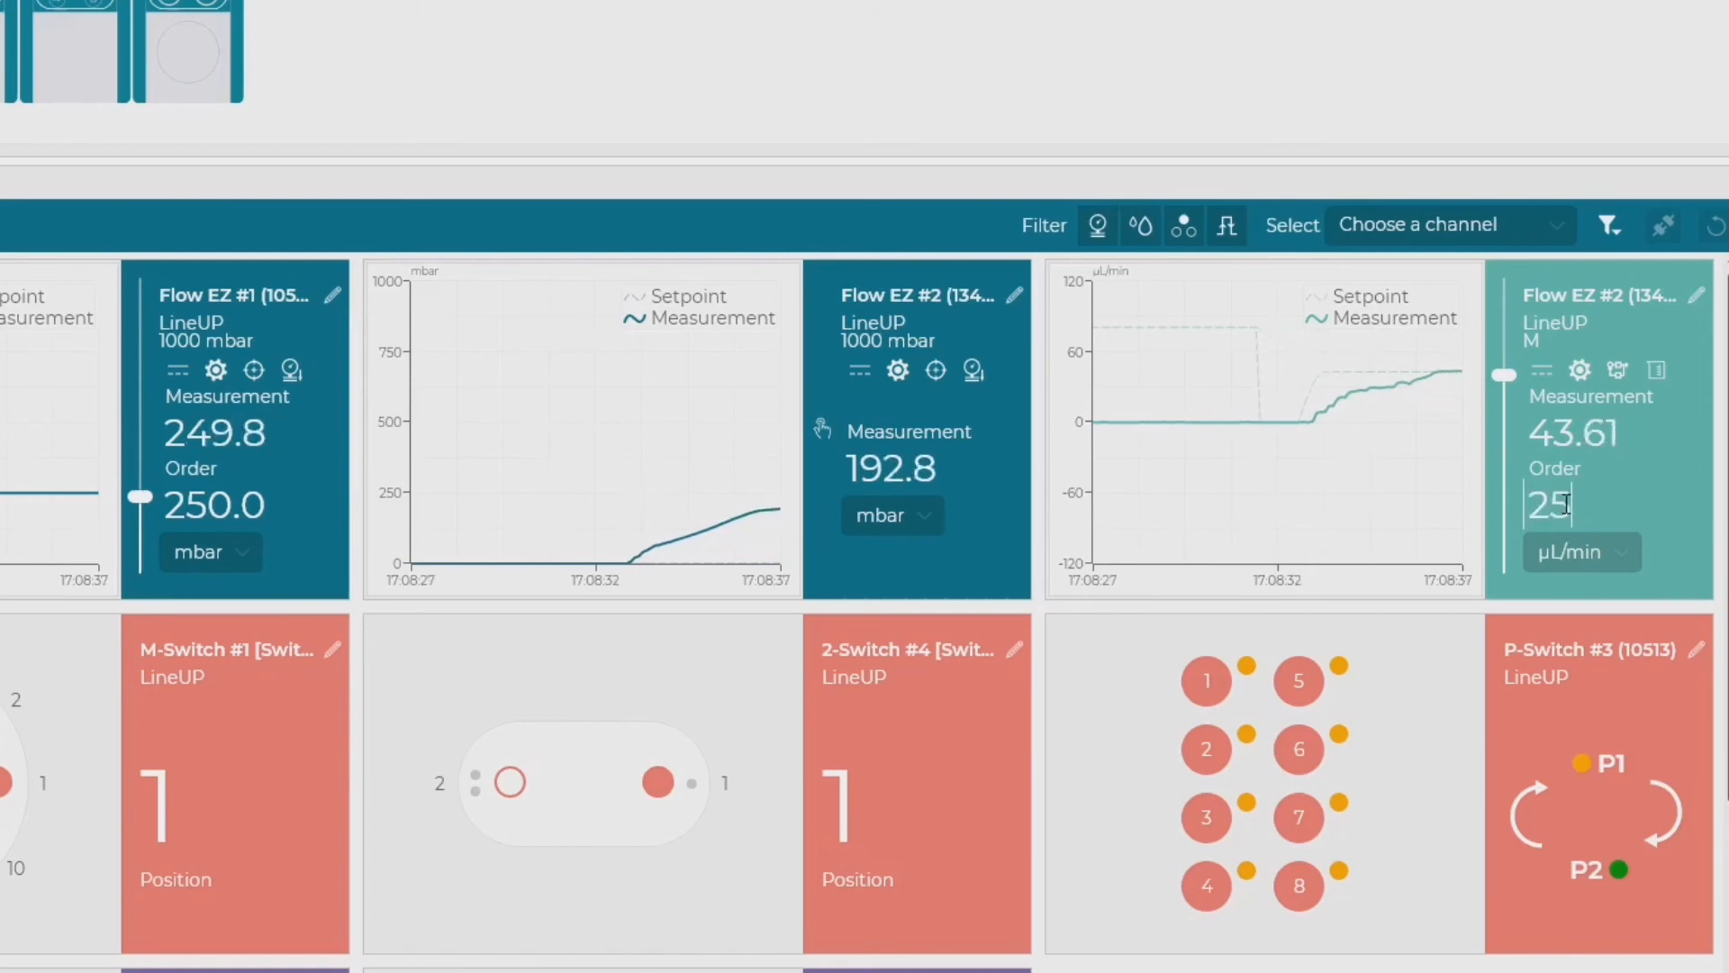
key(Return)
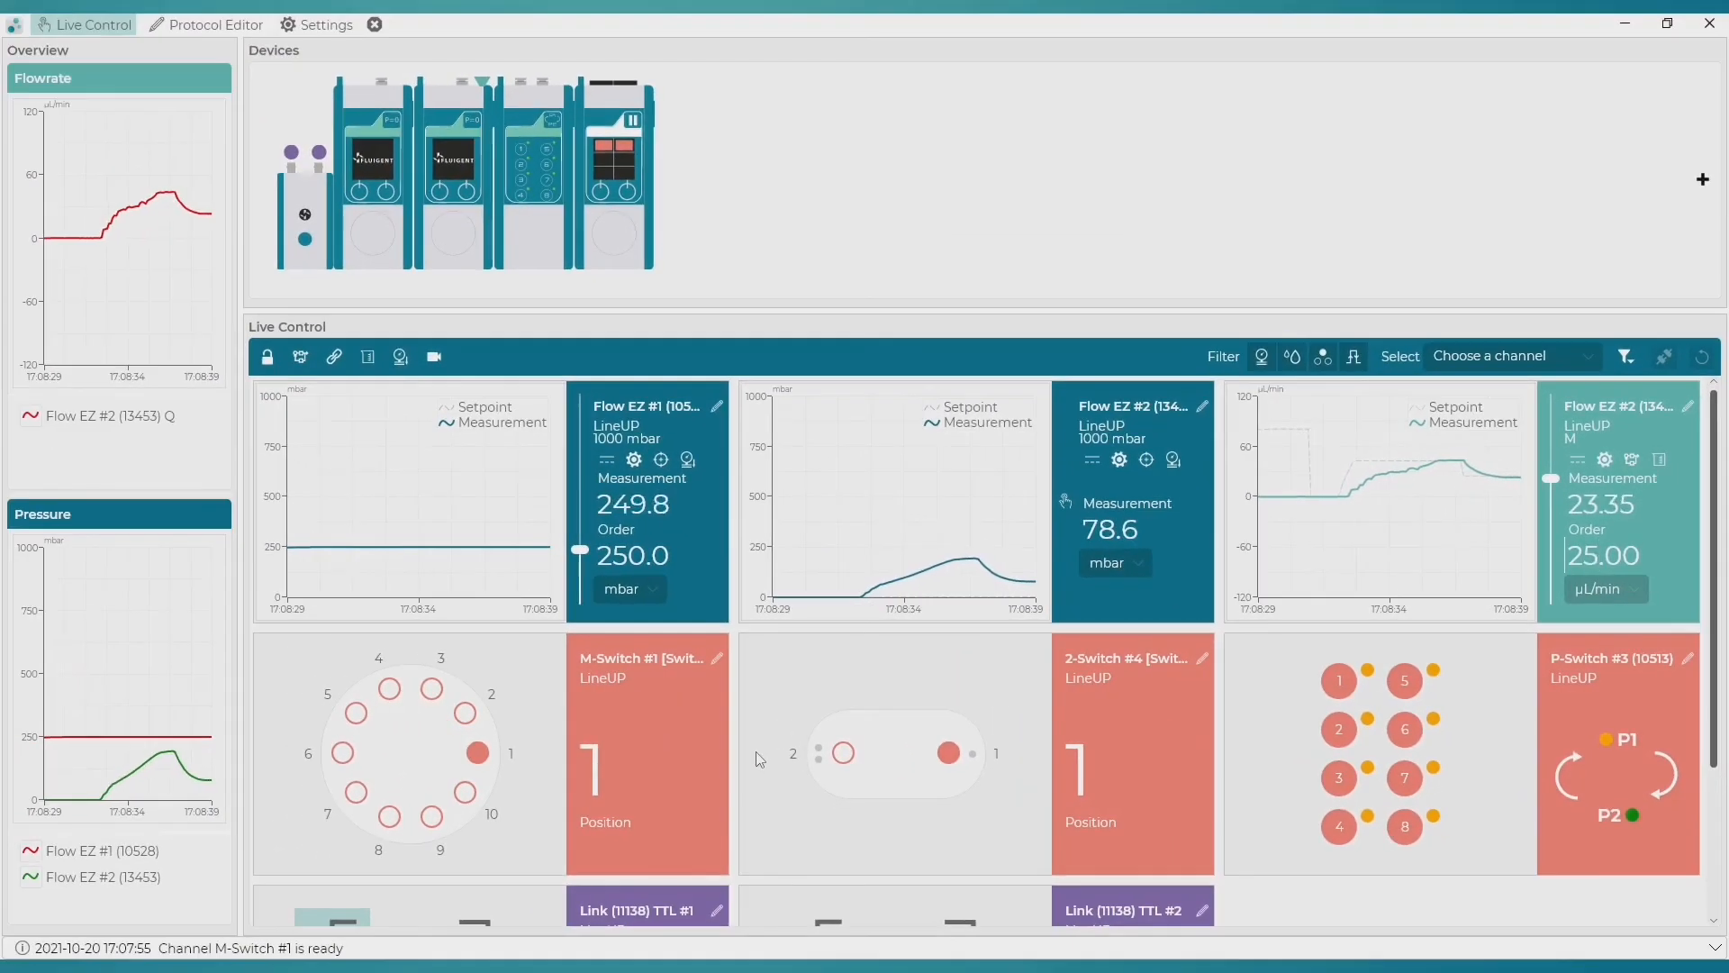
Step: Switch the M-Switch #1 valve to position 2, and to position 9
click(463, 717)
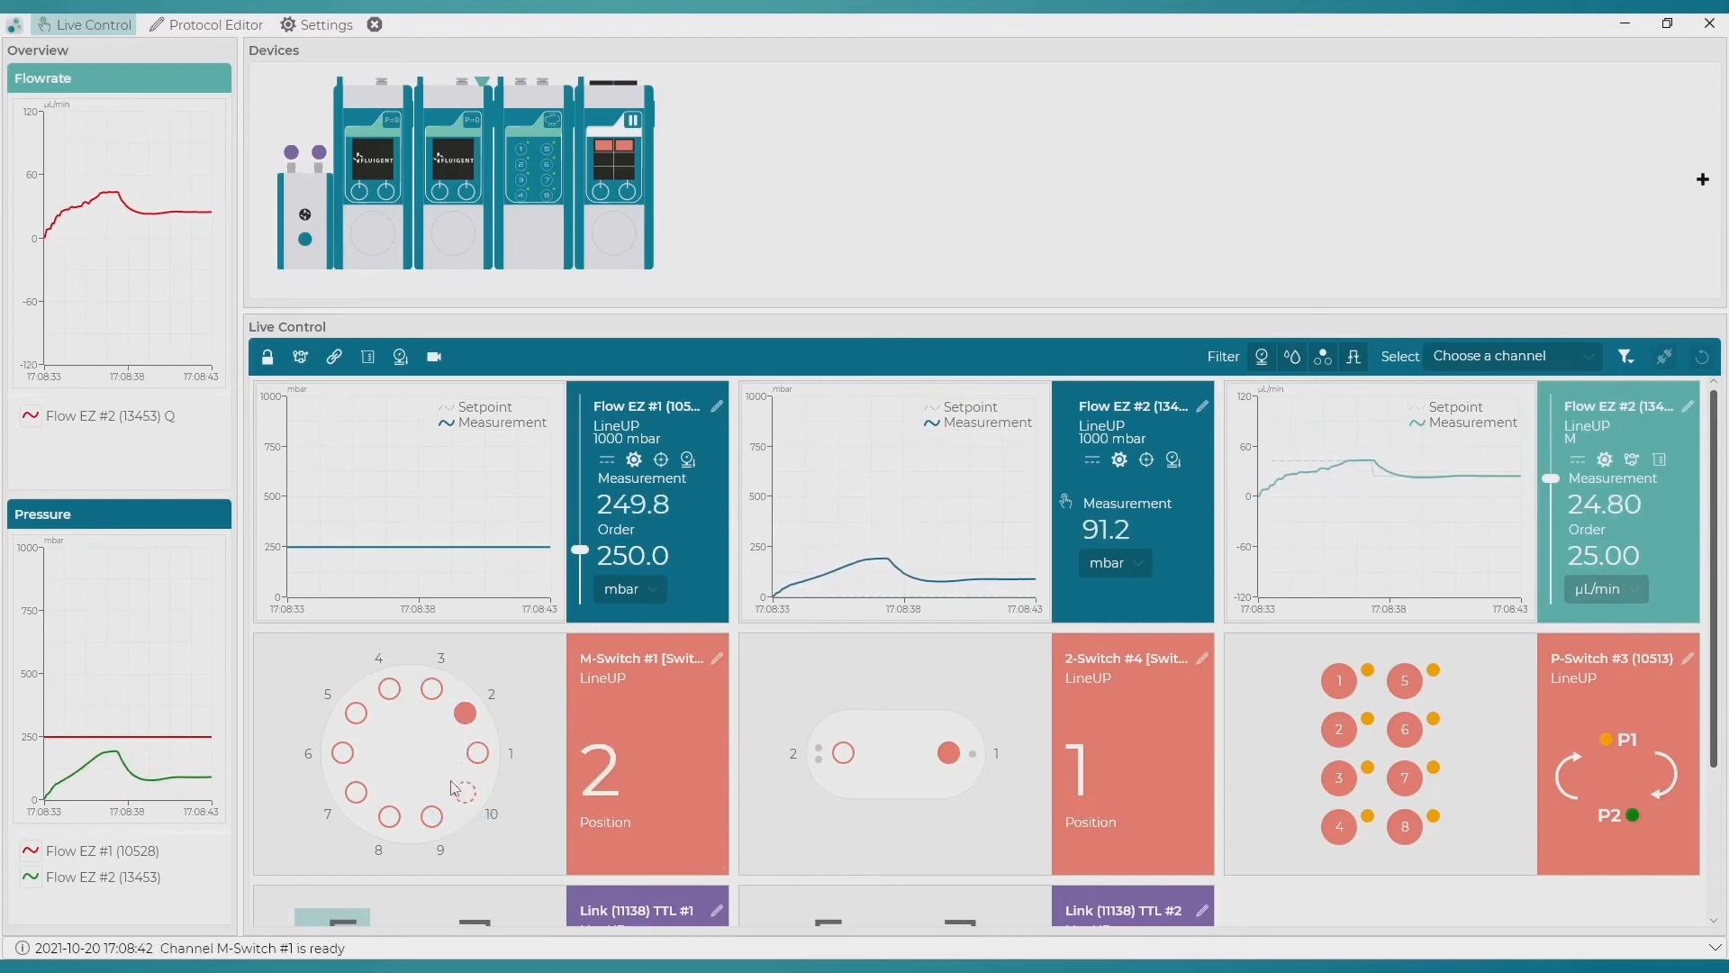
click(436, 816)
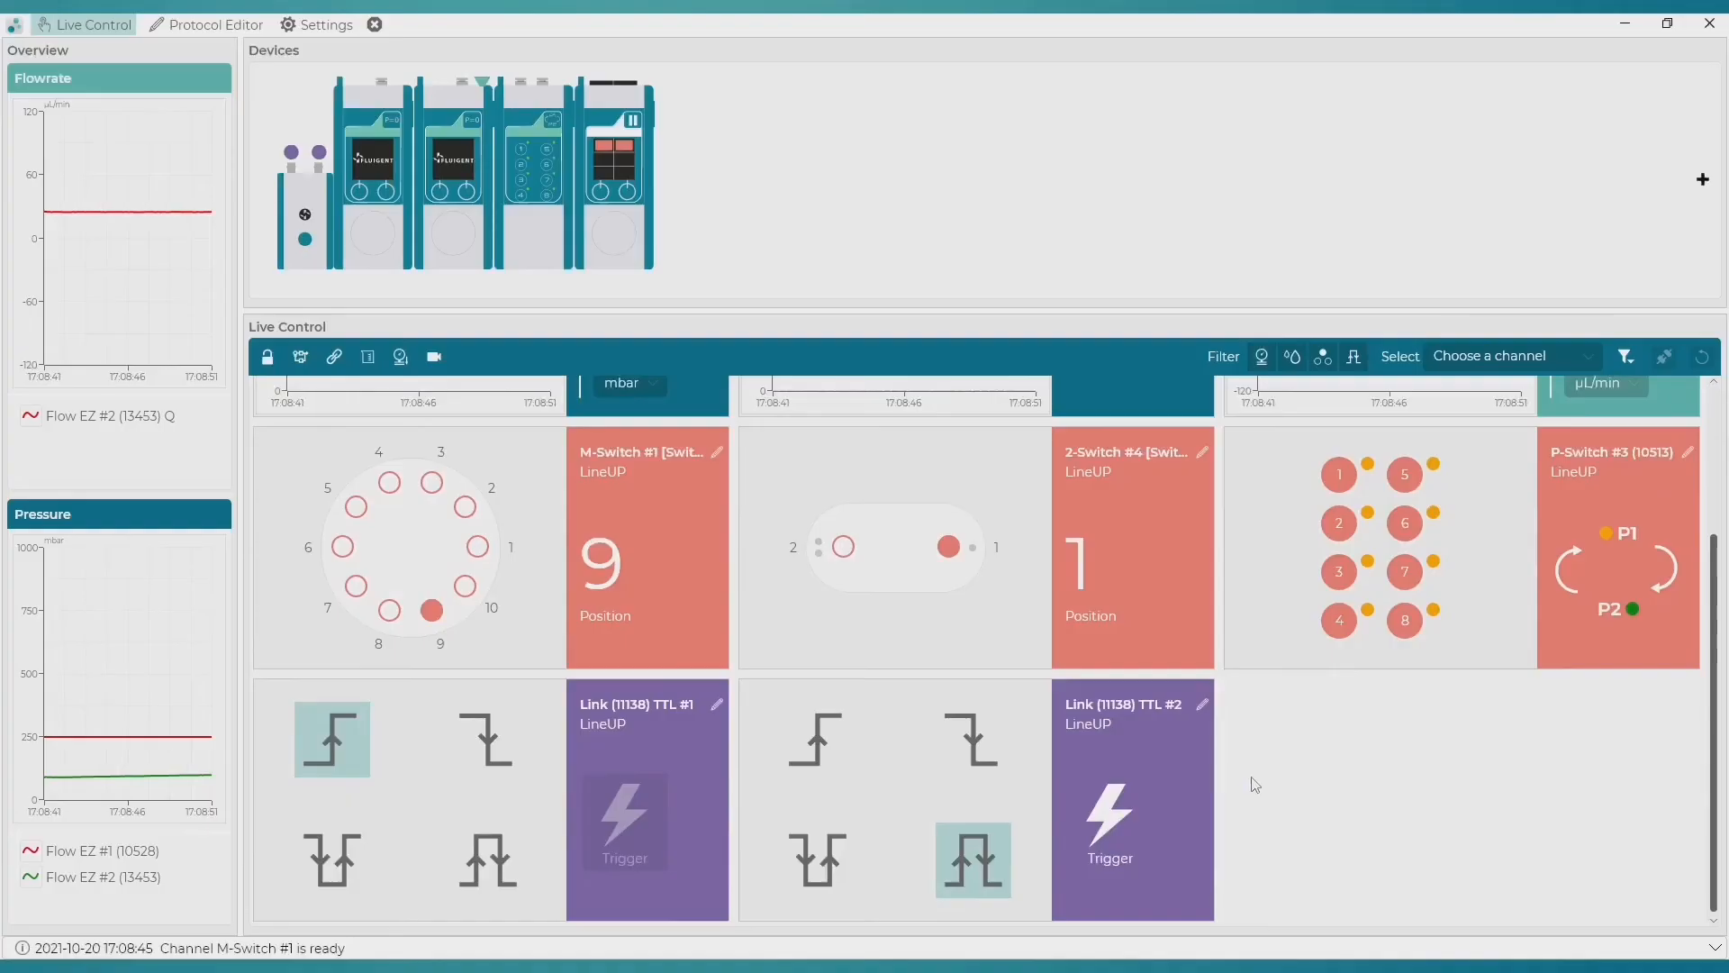
Step: Return Flow EZ #2 to pressure control and raise its pressure order to about 402 mbar
scroll(1285, 786, up, 3)
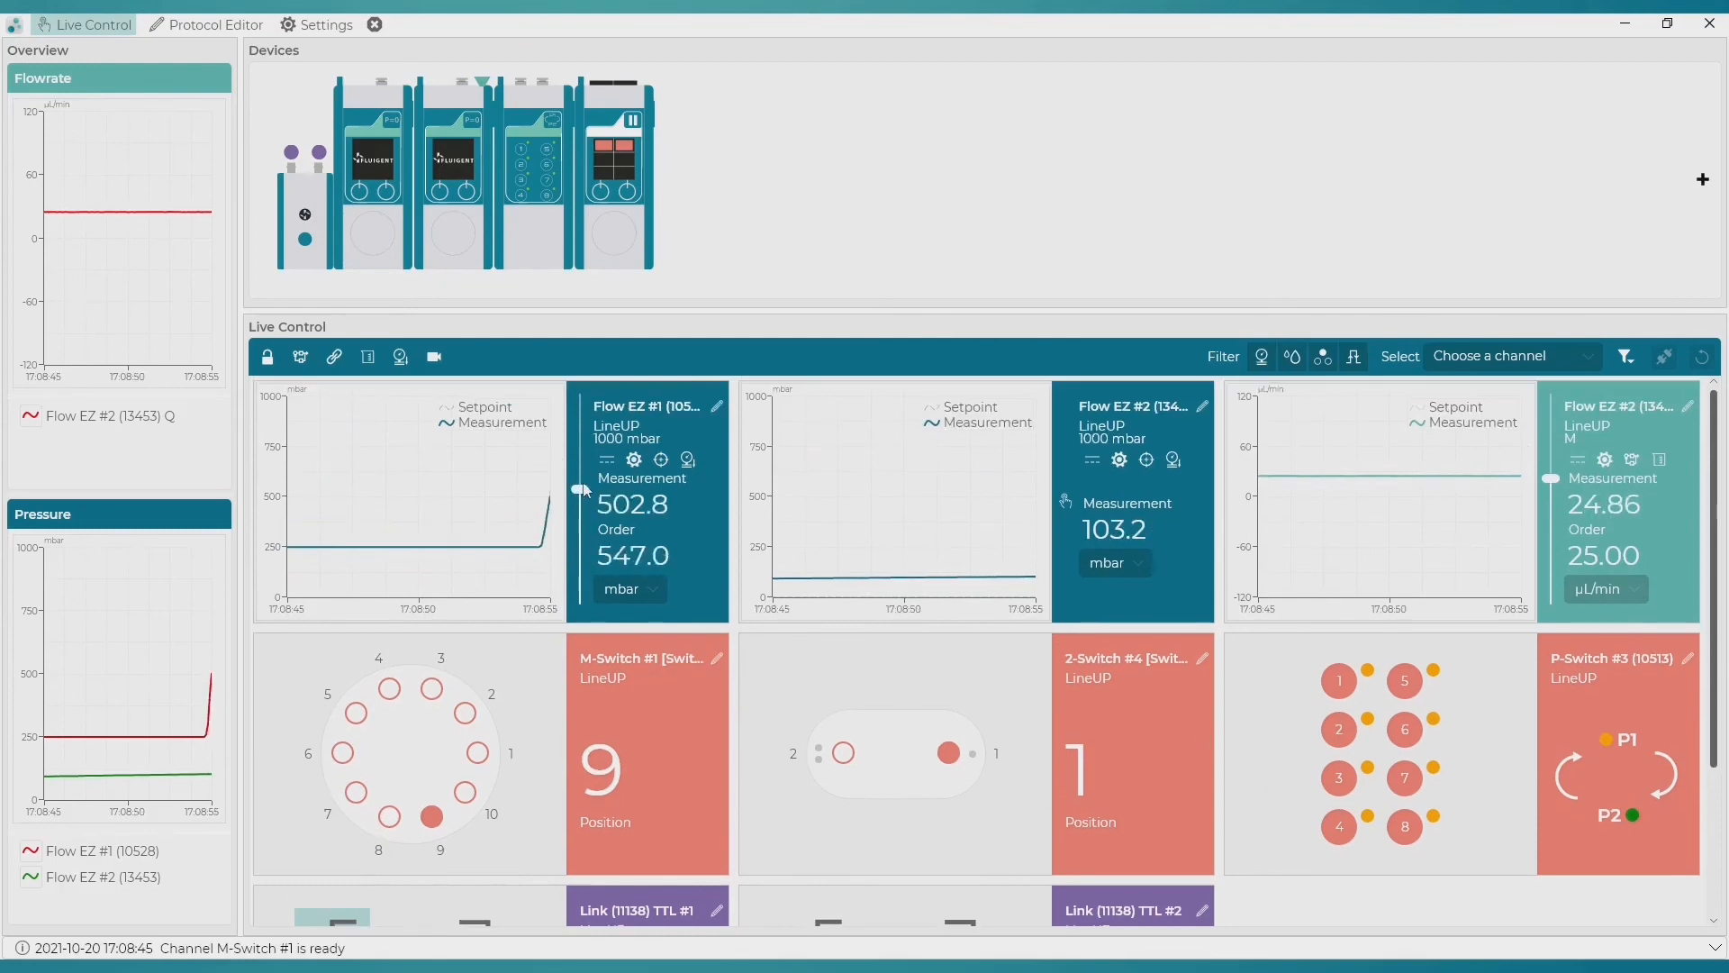
click(1070, 500)
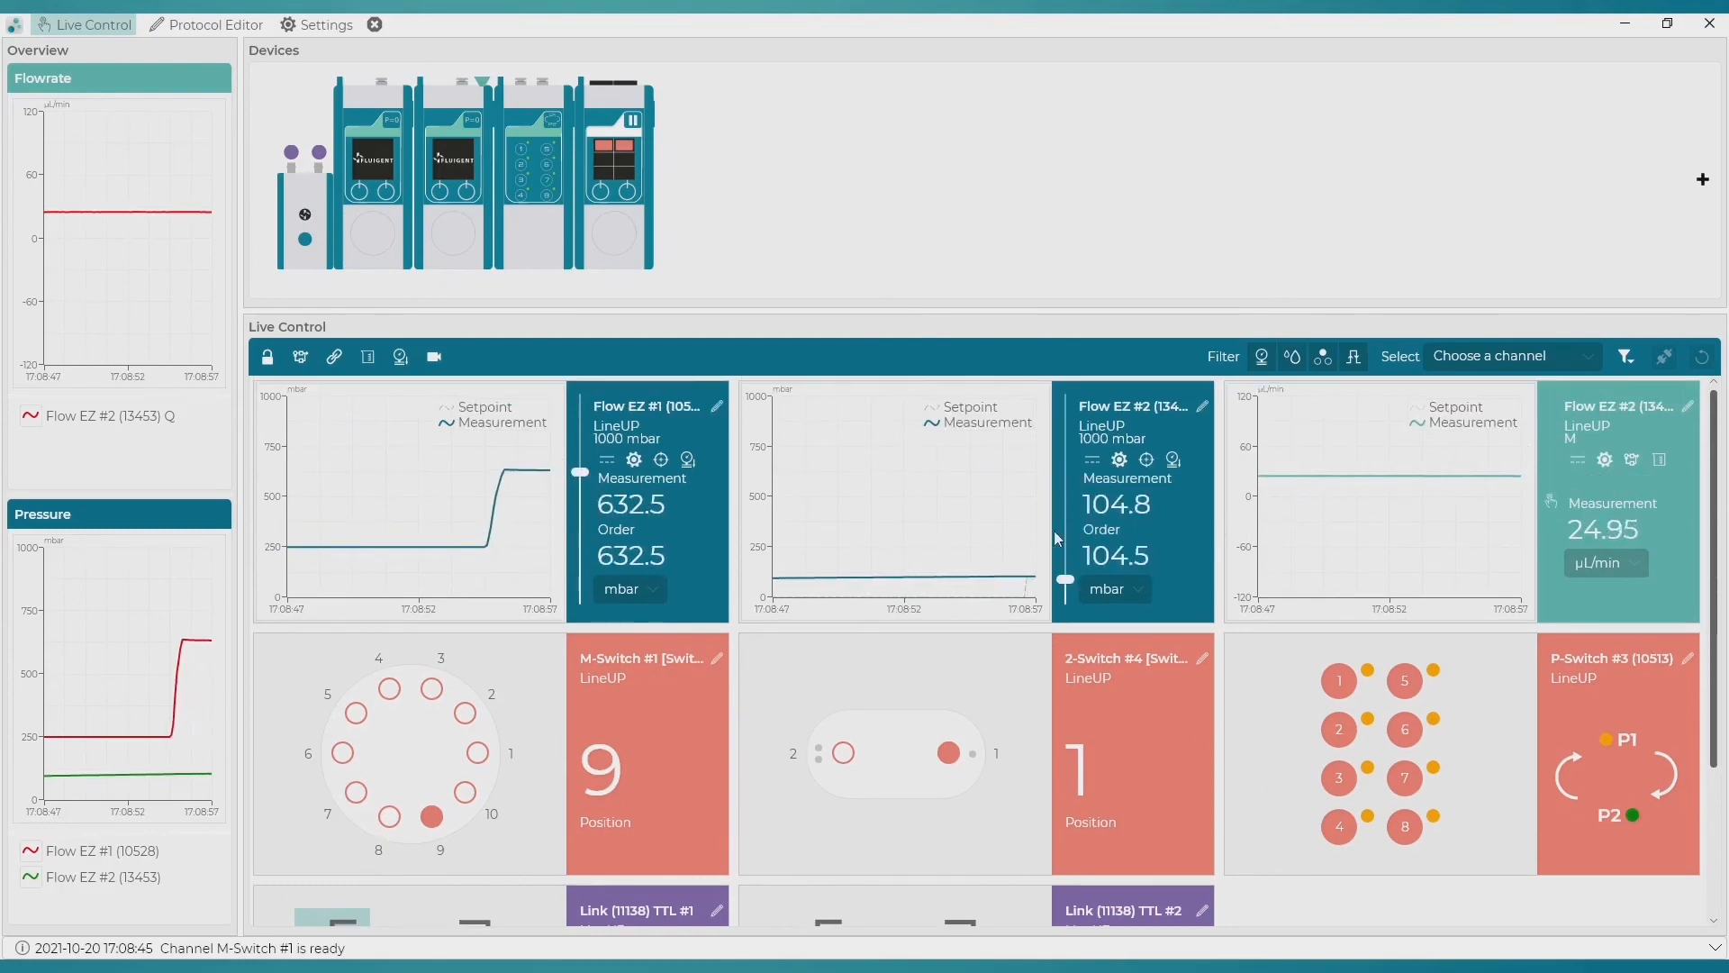
drag(1066, 579, 1065, 519)
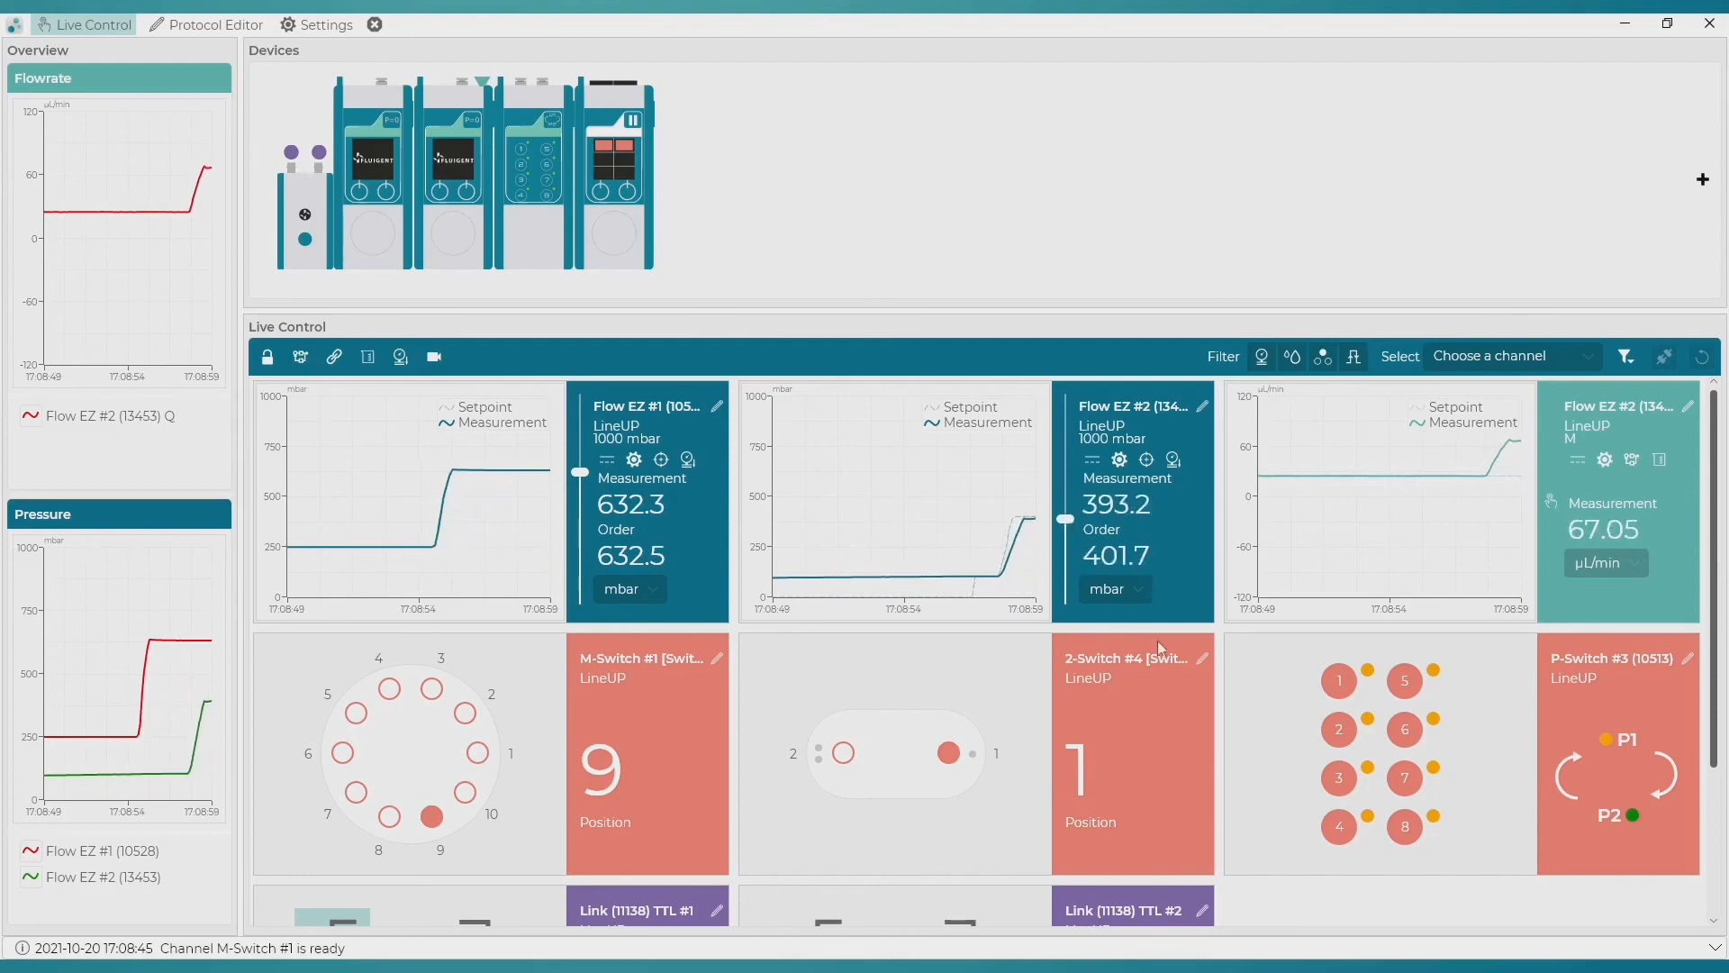